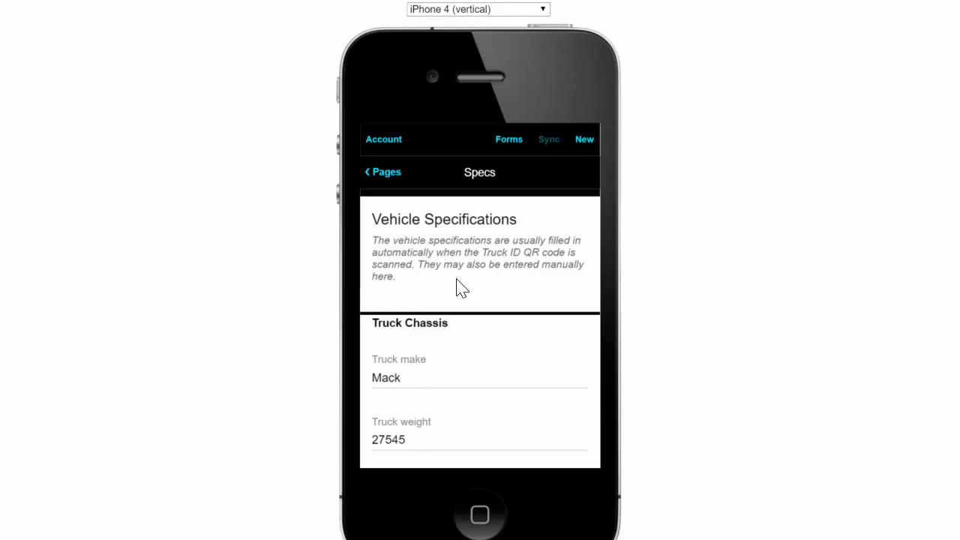
Step: Return from the Specs form to the Pages list and switch to the CementTruck folder window
{"action": "left_click", "coordinate": [386, 171]}
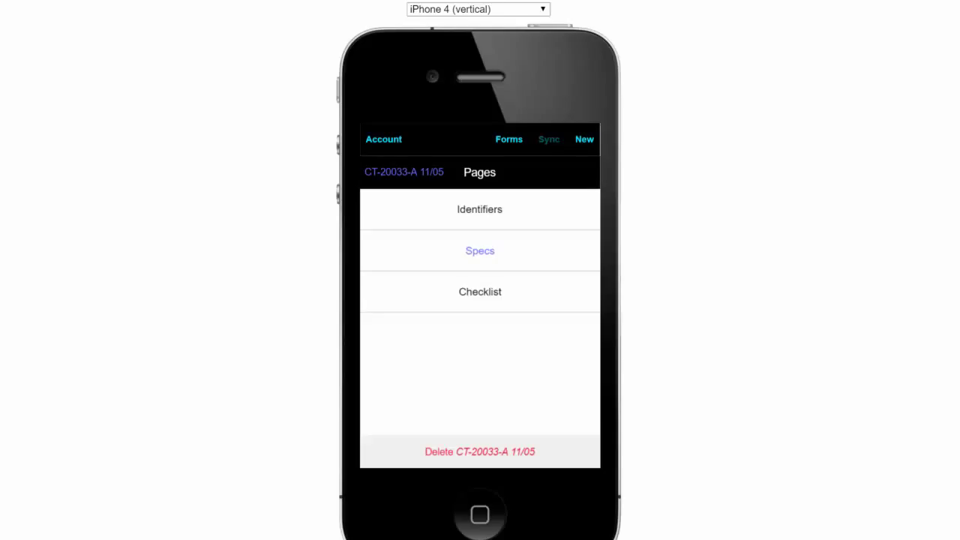
{"action": "key", "text": "alt+Tab"}
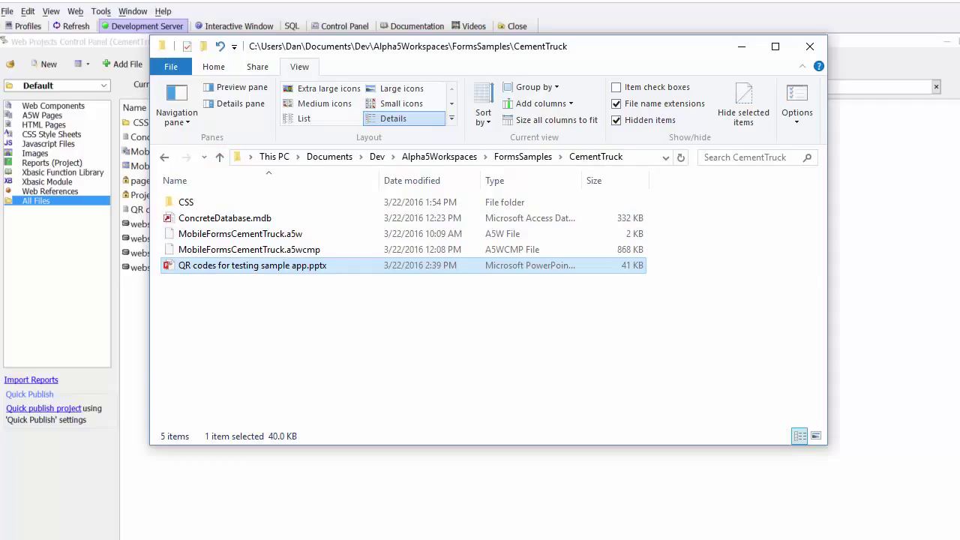
Step: Open ConcreteDatabase.mdb from the CementTruck folder in Microsoft Access
{"action": "left_click", "coordinate": [170, 221]}
{"action": "double_click", "coordinate": [169, 222]}
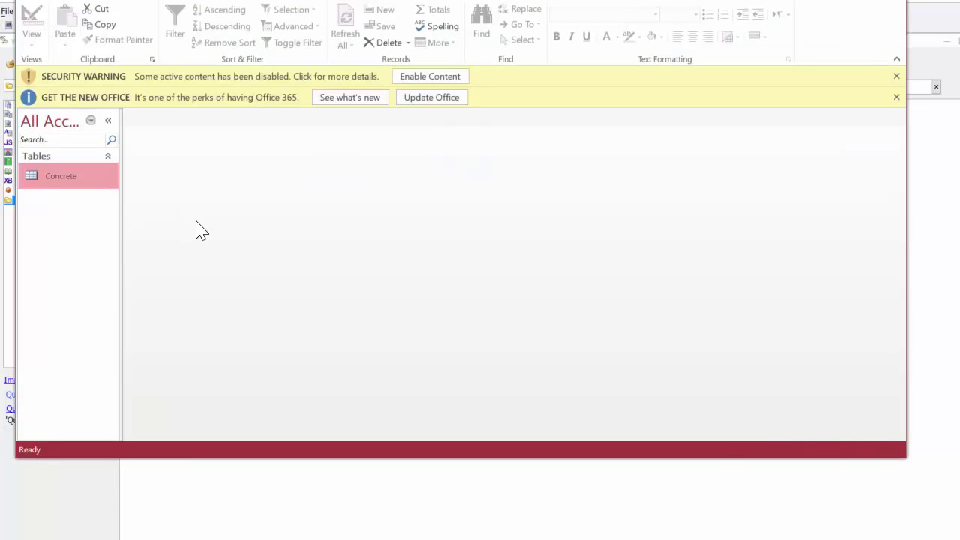
Step: Browse the four truck records and columns of the Concrete table, then close Access
{"action": "double_click", "coordinate": [65, 176]}
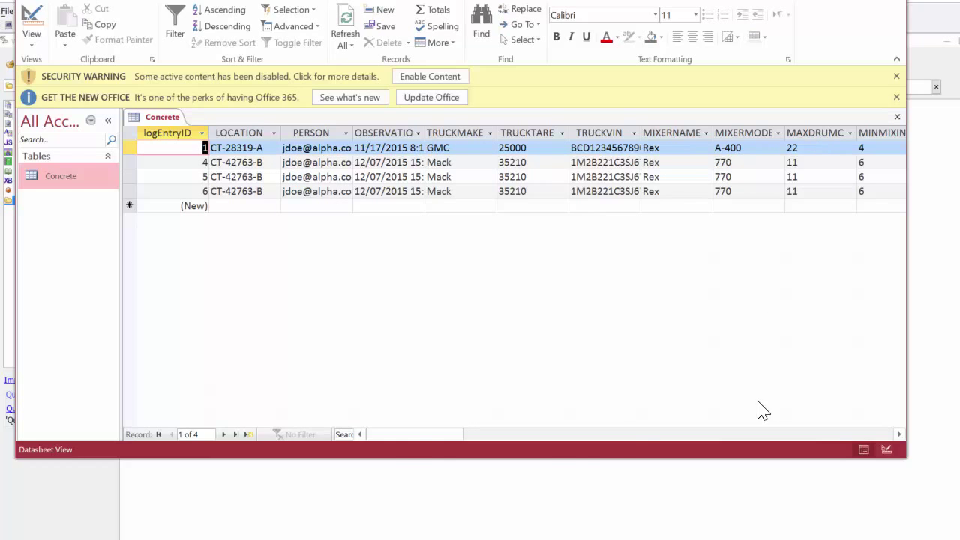
{"action": "left_click", "coordinate": [573, 439]}
{"action": "mouse_move", "coordinate": [461, 439]}
{"action": "left_mouse_down"}
{"action": "mouse_move", "coordinate": [483, 443]}
{"action": "mouse_move", "coordinate": [353, 450]}
{"action": "mouse_move", "coordinate": [685, 428]}
{"action": "mouse_move", "coordinate": [461, 445]}
{"action": "left_mouse_up"}
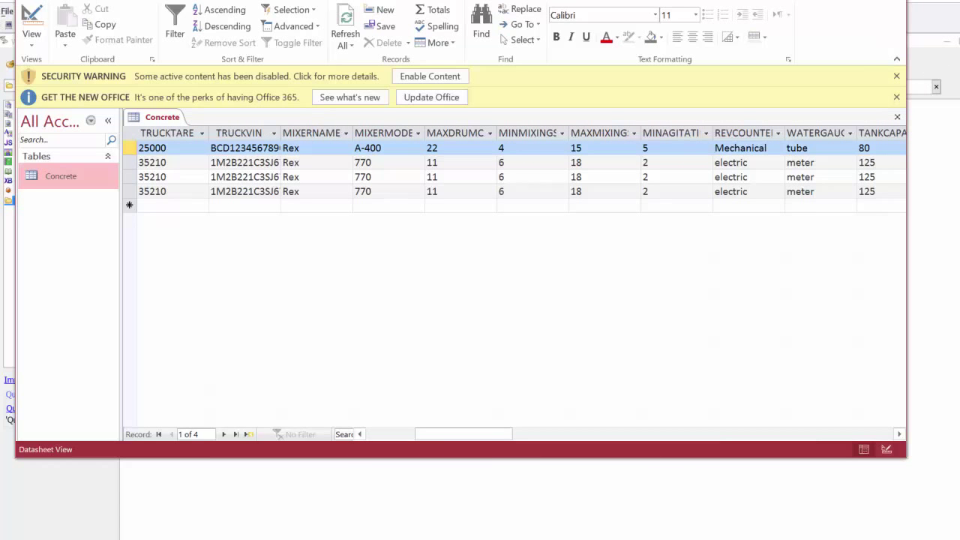
{"action": "left_click", "coordinate": [891, 0]}
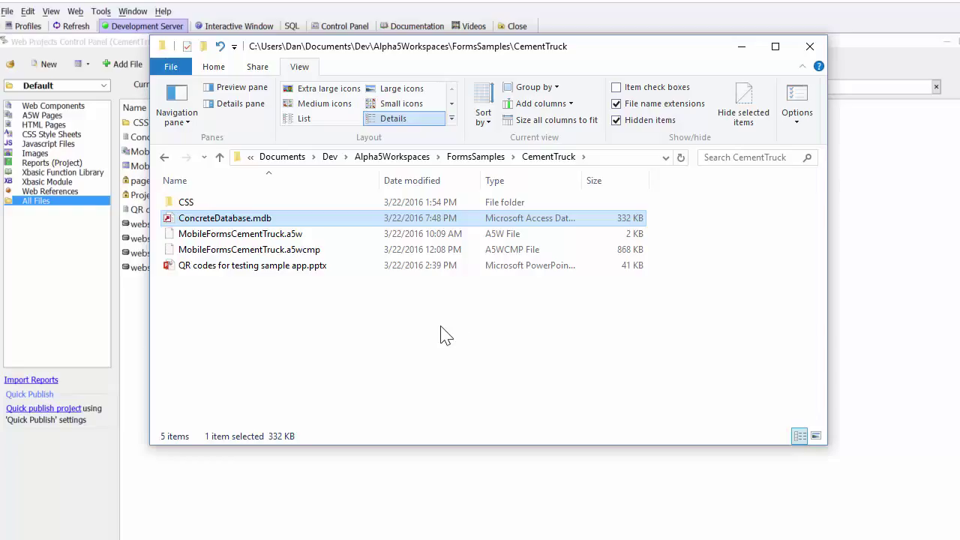
Step: Browse into the CSS\Alpha style folder, go back up to CementTruck, and close File Explorer
{"action": "left_click", "coordinate": [219, 253]}
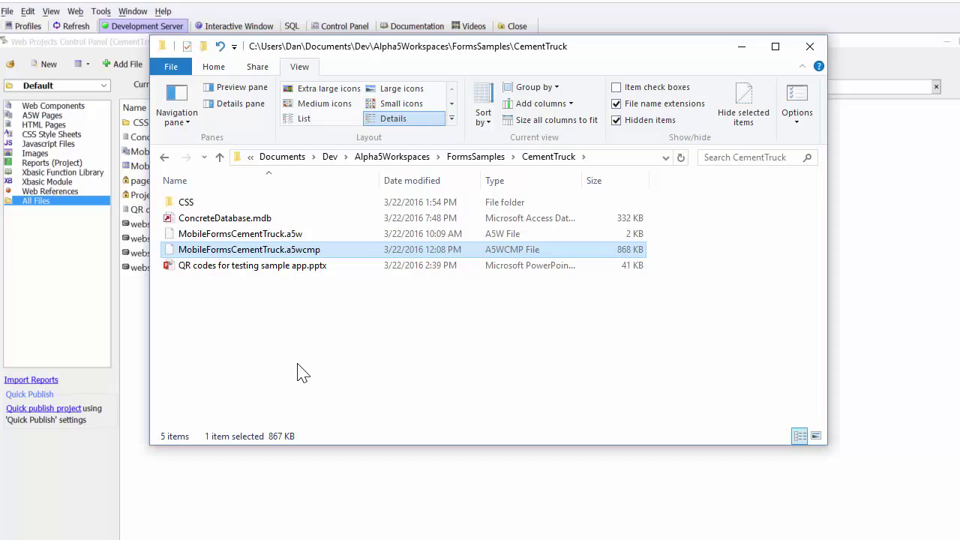
{"action": "left_click", "coordinate": [171, 208]}
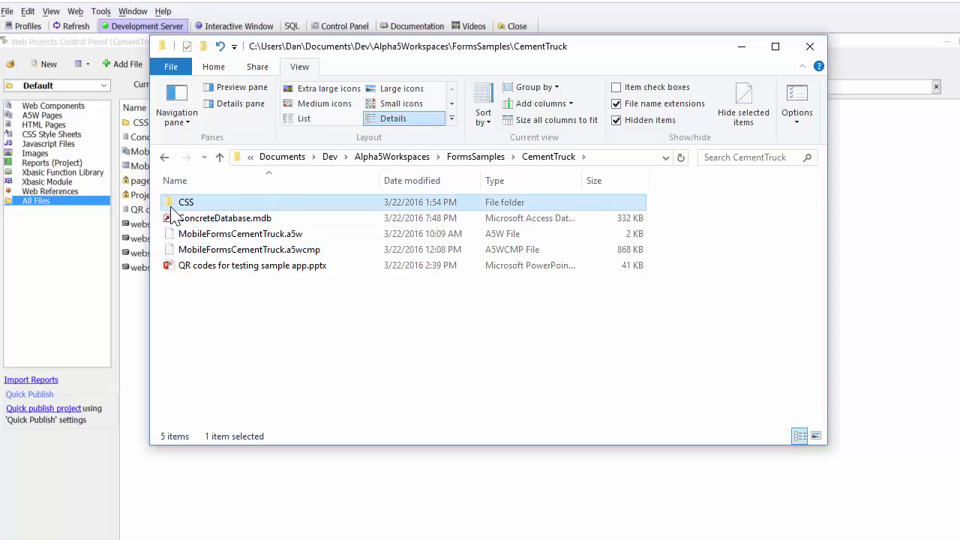
{"action": "double_click", "coordinate": [171, 207]}
{"action": "double_click", "coordinate": [172, 206]}
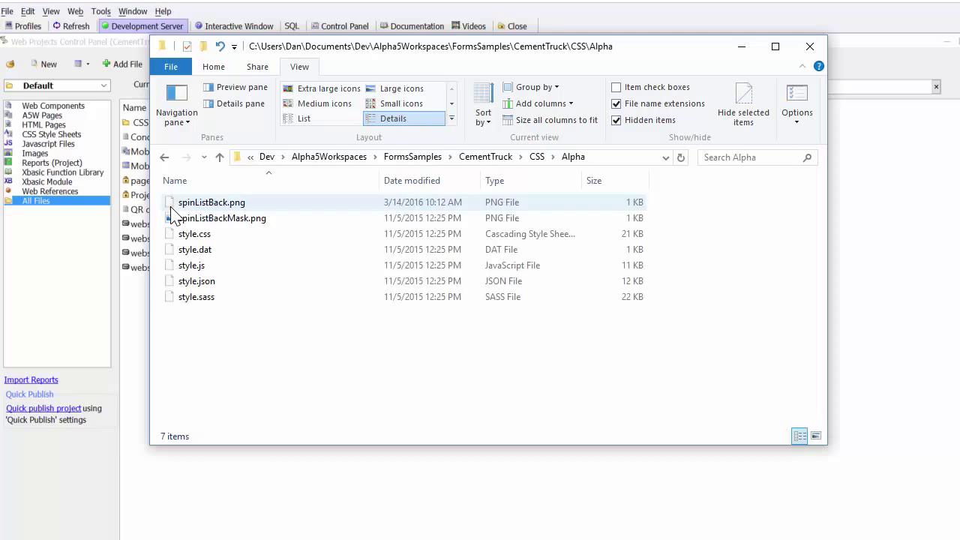
{"action": "left_click", "coordinate": [220, 157]}
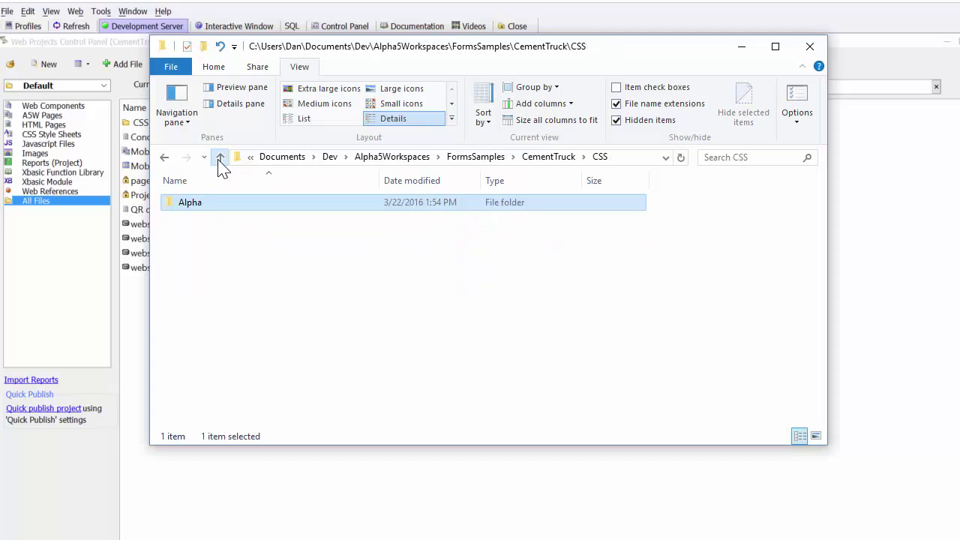
{"action": "left_click", "coordinate": [220, 158]}
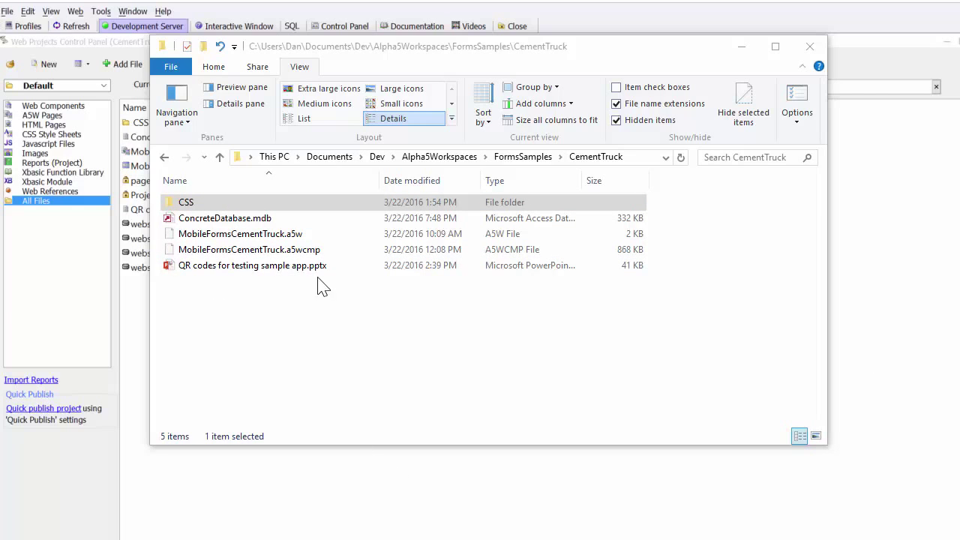
{"action": "key", "text": "alt+F4"}
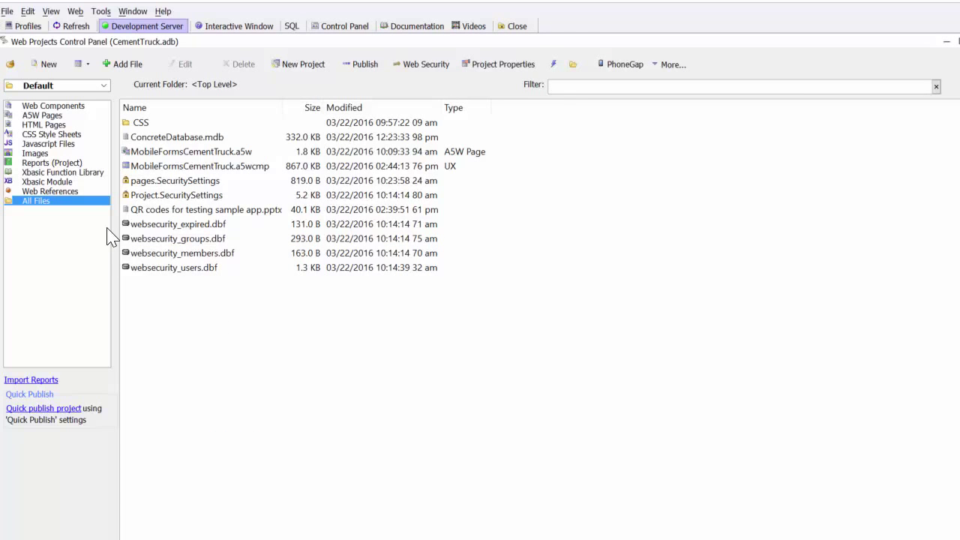
Step: Open MobileFormsCementTruck.a5wcmp in the Design editor and select its [mainlist] control
{"action": "left_click", "coordinate": [126, 166]}
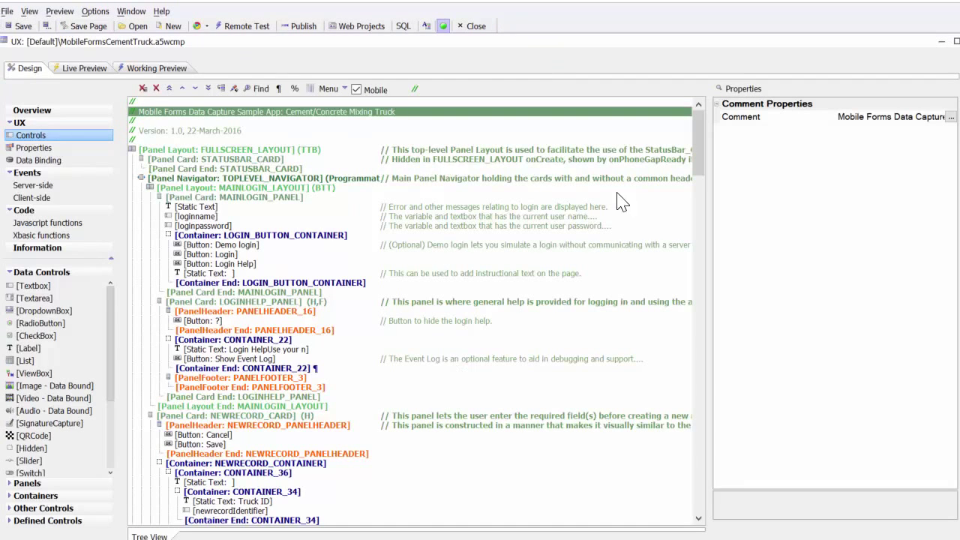
{"action": "left_click_drag", "start_coordinate": [703, 147], "coordinate": [688, 503]}
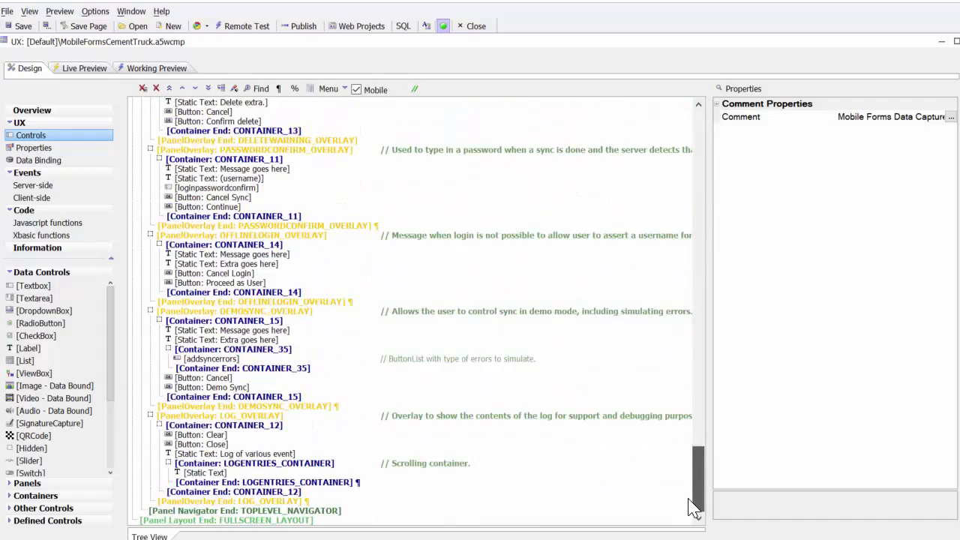
{"action": "left_click_drag", "start_coordinate": [696, 210], "coordinate": [695, 128]}
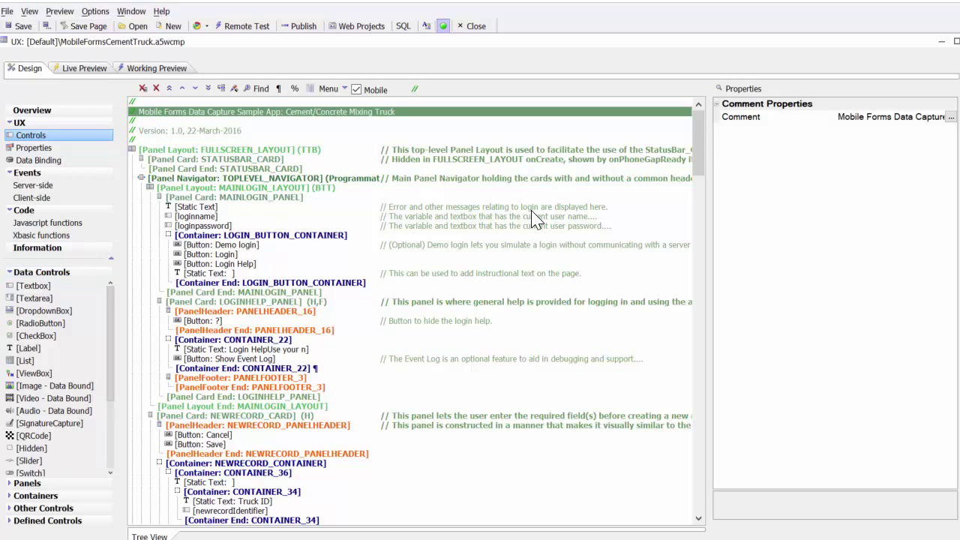
{"action": "left_click_drag", "start_coordinate": [702, 154], "coordinate": [697, 271]}
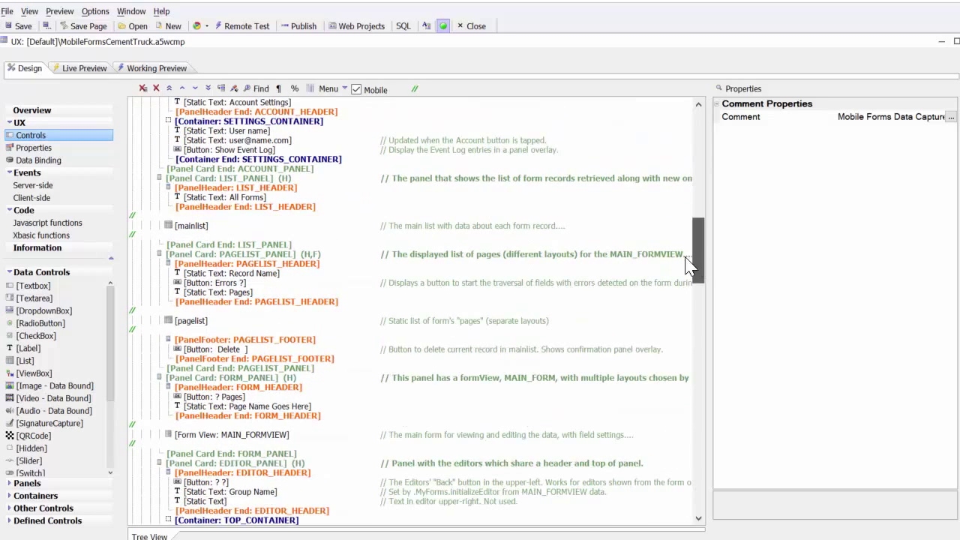
{"action": "left_click", "coordinate": [191, 225]}
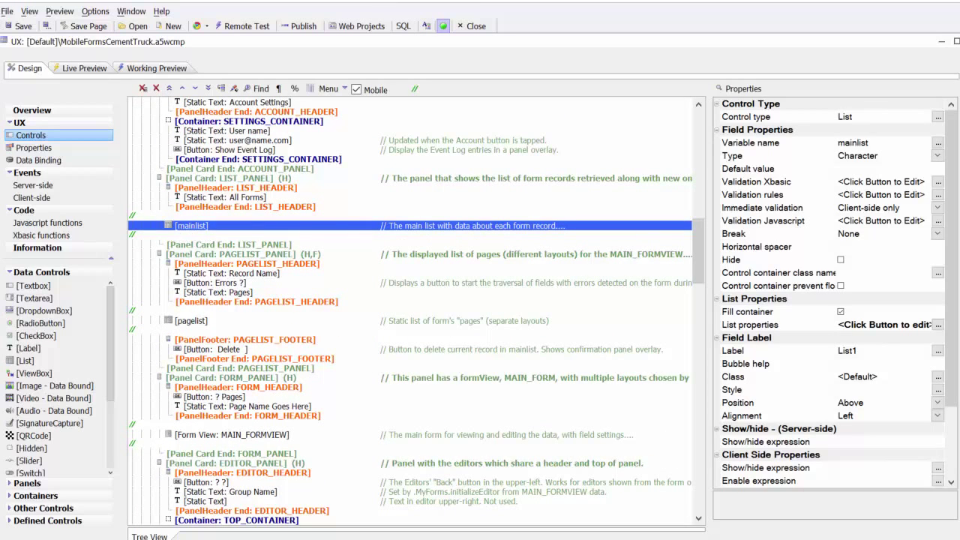
Step: Inspect mainlist's SQL data source and its ::Name::ConcreteDatabase connection in List Builder, then cancel
{"action": "double_click", "coordinate": [191, 225]}
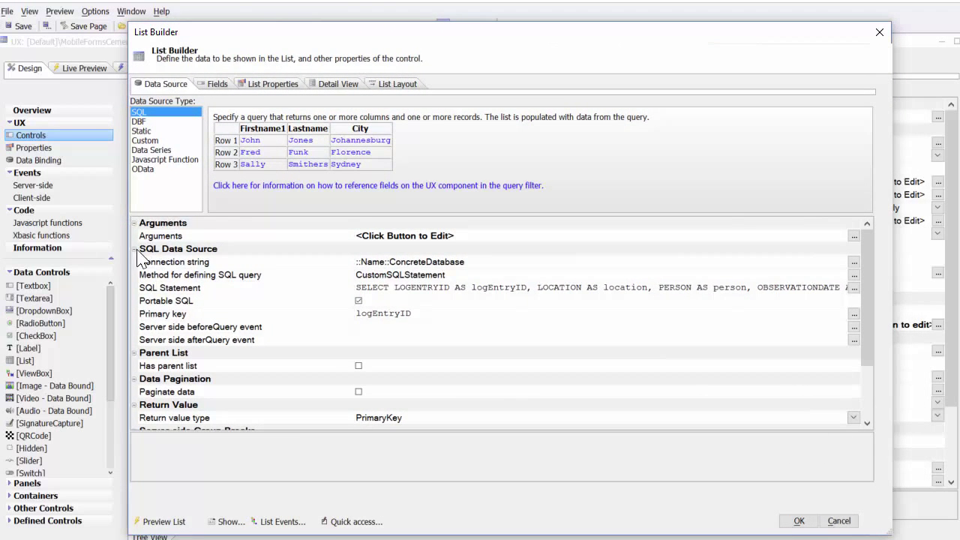
{"action": "left_click", "coordinate": [853, 262]}
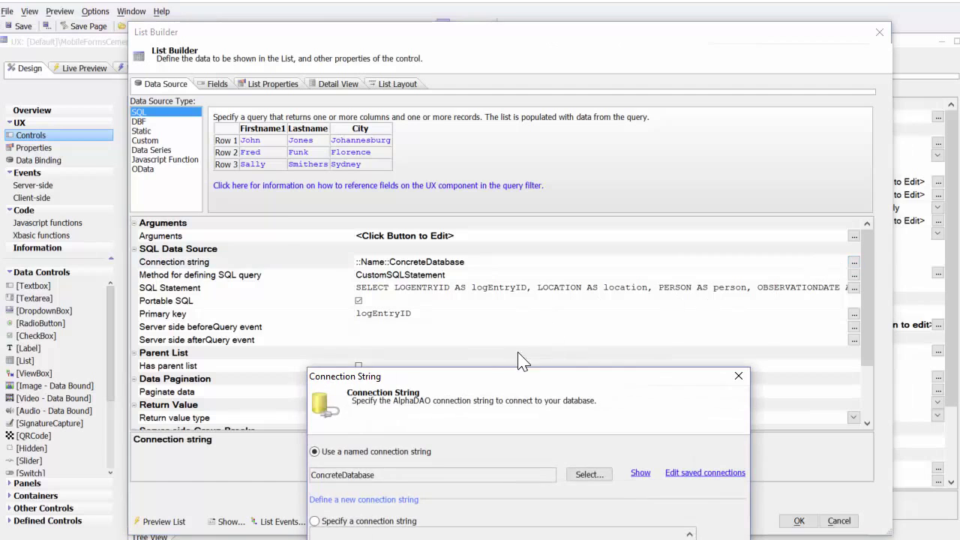
{"action": "left_click", "coordinate": [641, 473]}
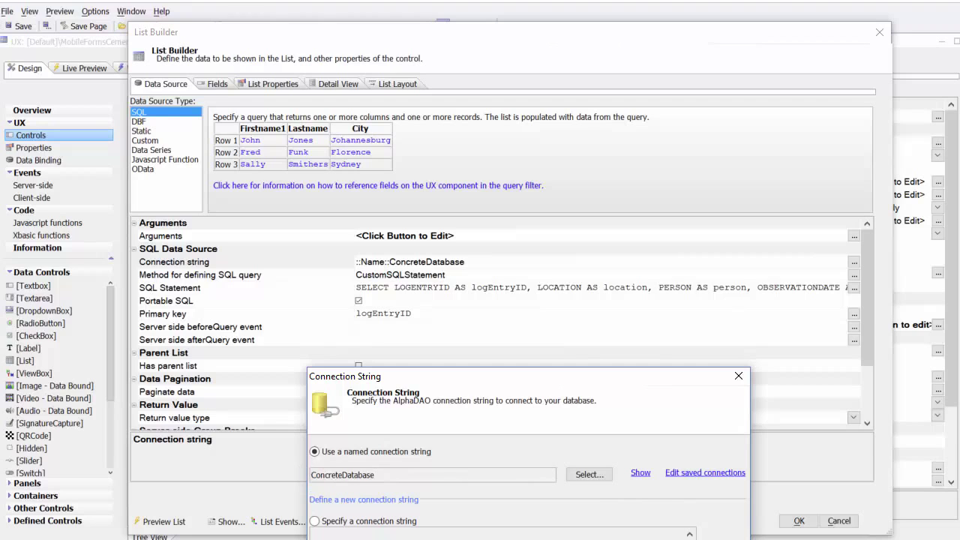
{"action": "key", "text": "Return"}
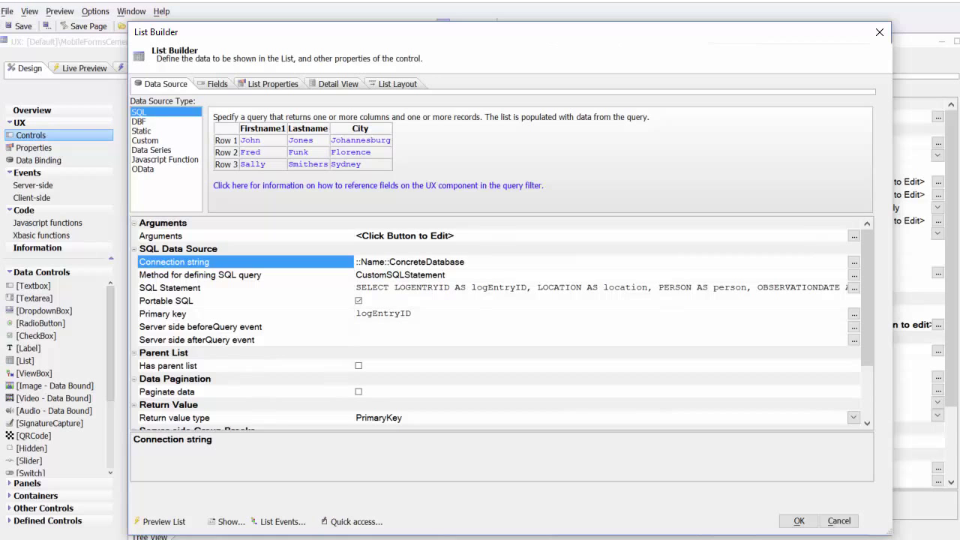
{"action": "key", "text": "alt+Tab"}
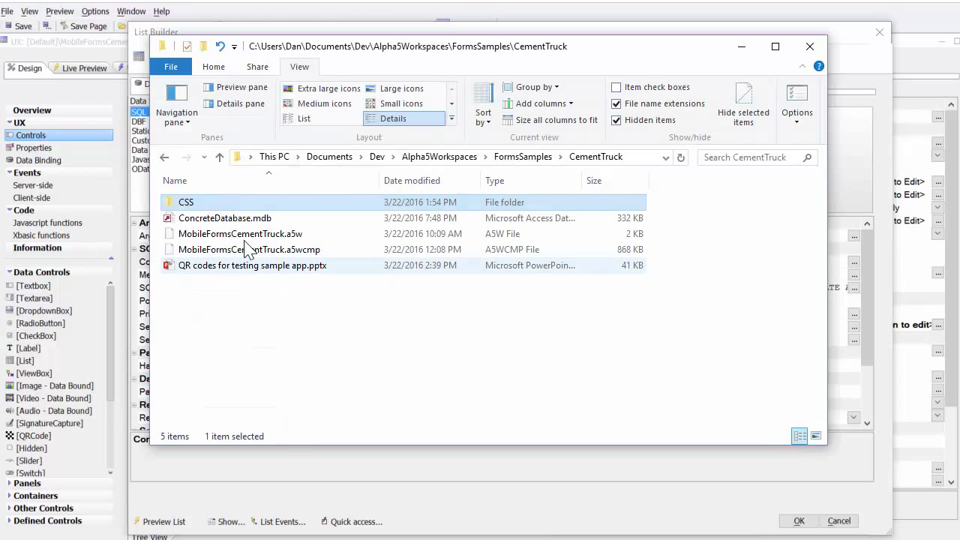
{"action": "key", "text": "alt+Tab"}
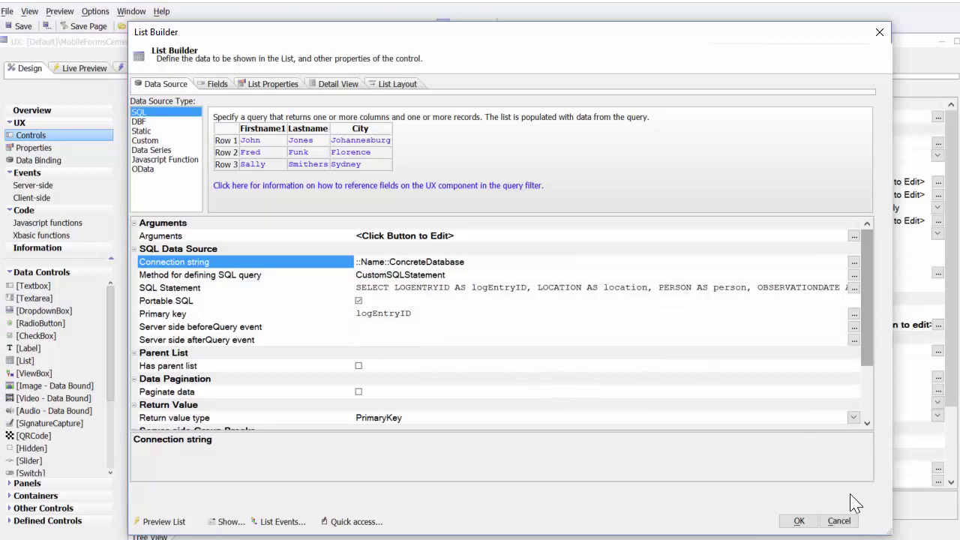
{"action": "left_click", "coordinate": [841, 521]}
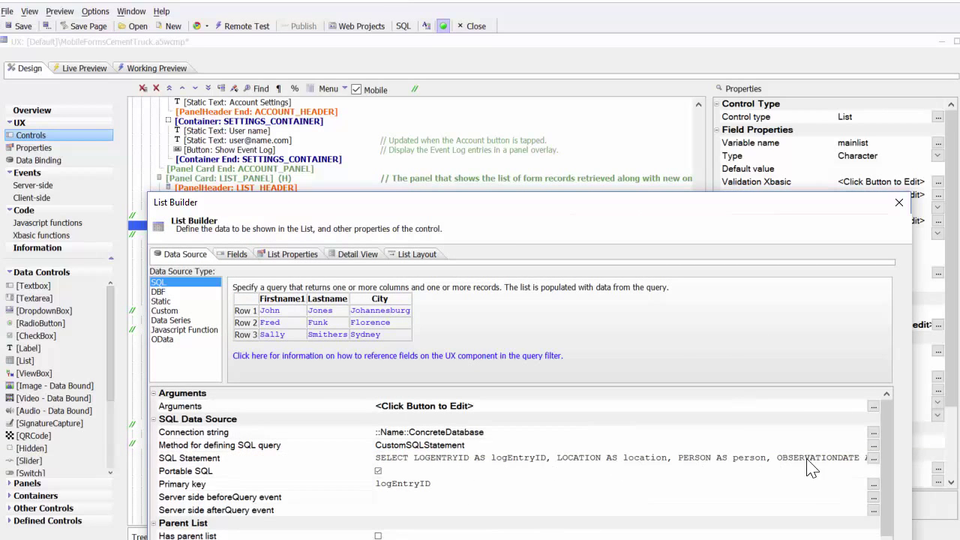
Step: Show the component's Properties and scroll to the Login settings using loginname and loginpassword
{"action": "left_click", "coordinate": [900, 202]}
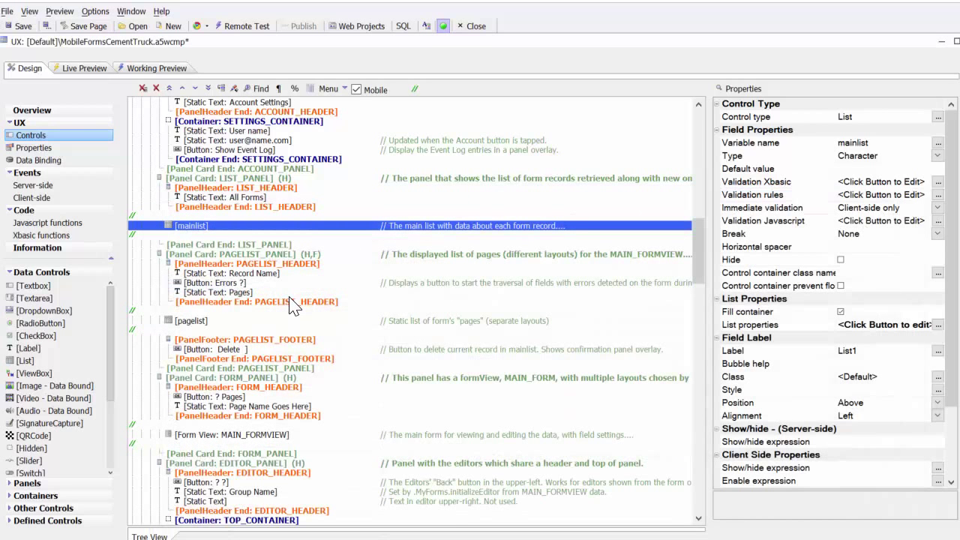
{"action": "left_click", "coordinate": [32, 149]}
{"action": "left_click_drag", "start_coordinate": [953, 187], "coordinate": [954, 285]}
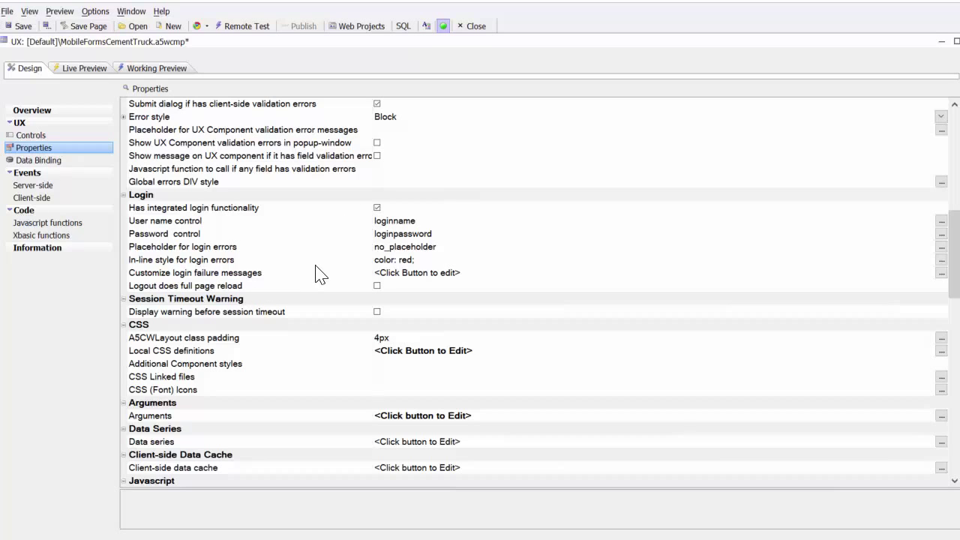
Step: Review the onLogin event code, Xbasic functions and login properties, then return to the control panel
{"action": "left_click", "coordinate": [33, 185]}
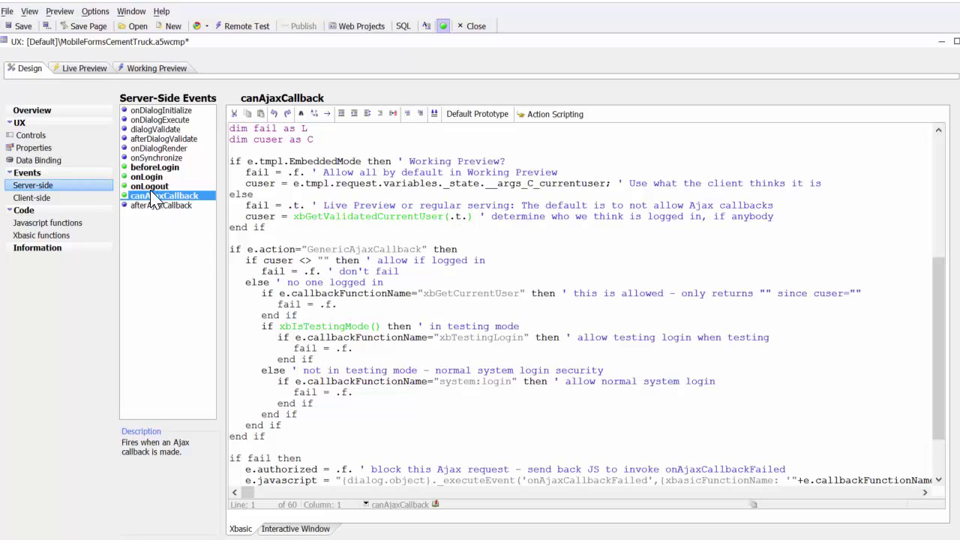
{"action": "left_click", "coordinate": [153, 178]}
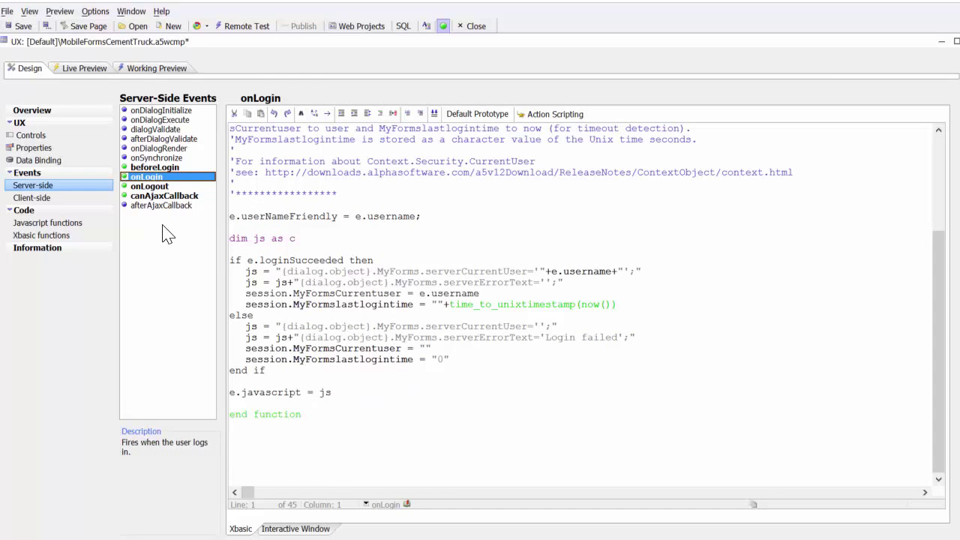
{"action": "left_click", "coordinate": [57, 235]}
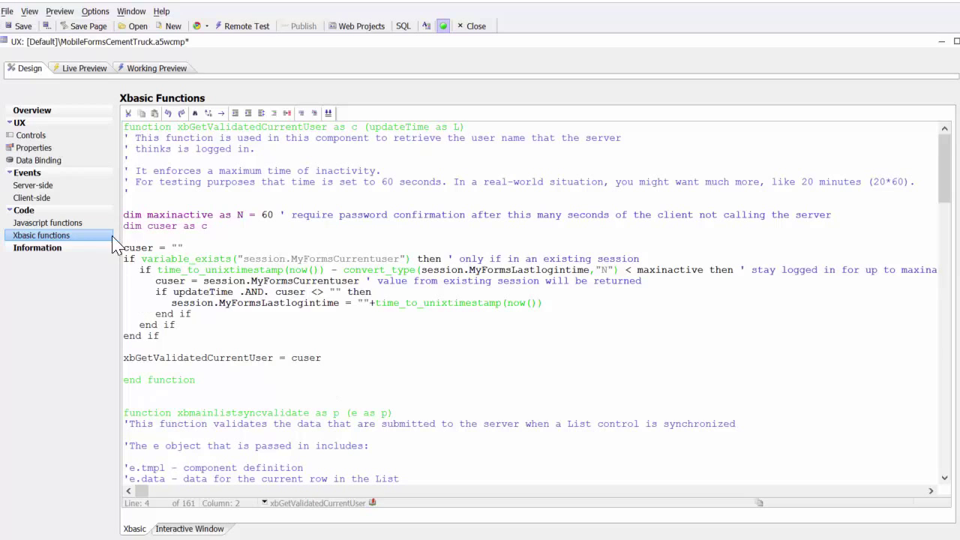
{"action": "left_click", "coordinate": [34, 148]}
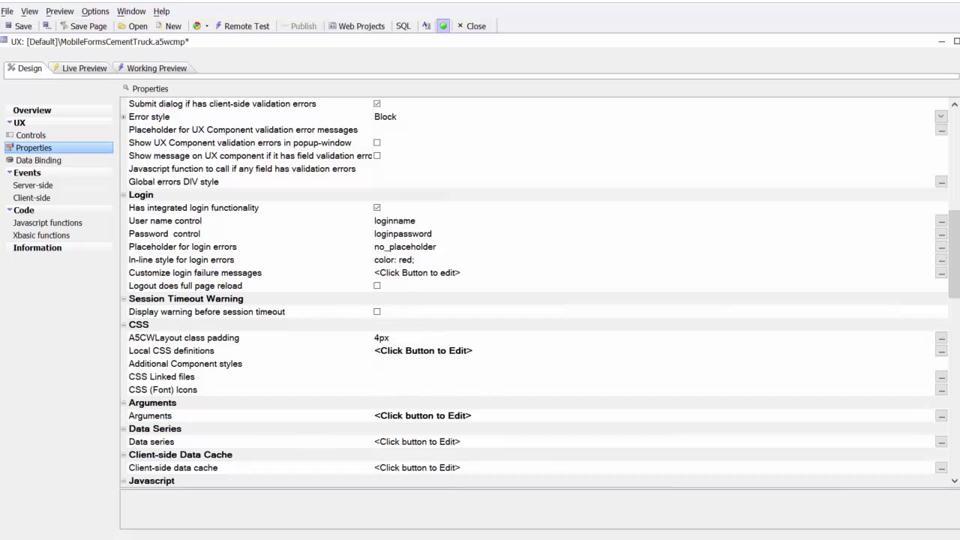
{"action": "key", "text": "ctrl+Tab"}
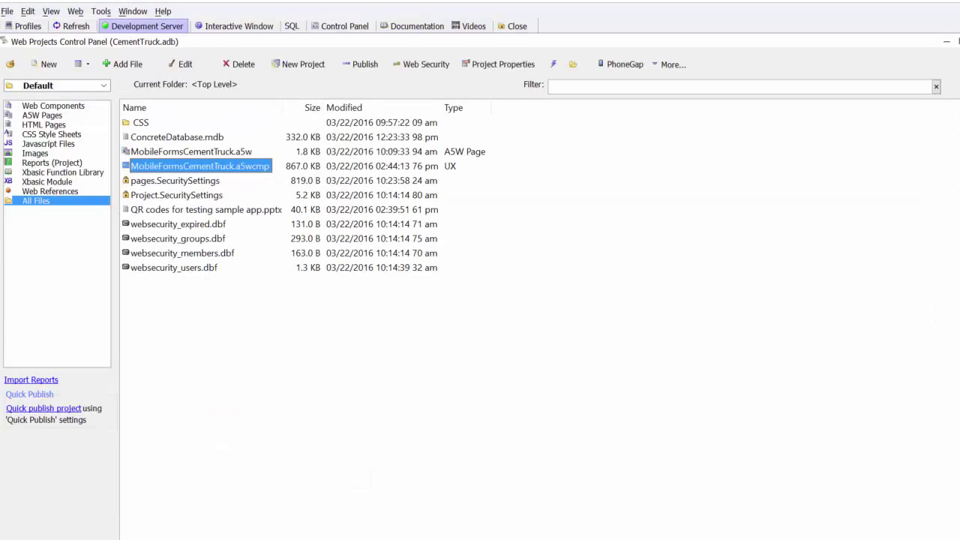
Step: Open the Web Security dialog and drag it up fully into view
{"action": "left_click", "coordinate": [423, 65]}
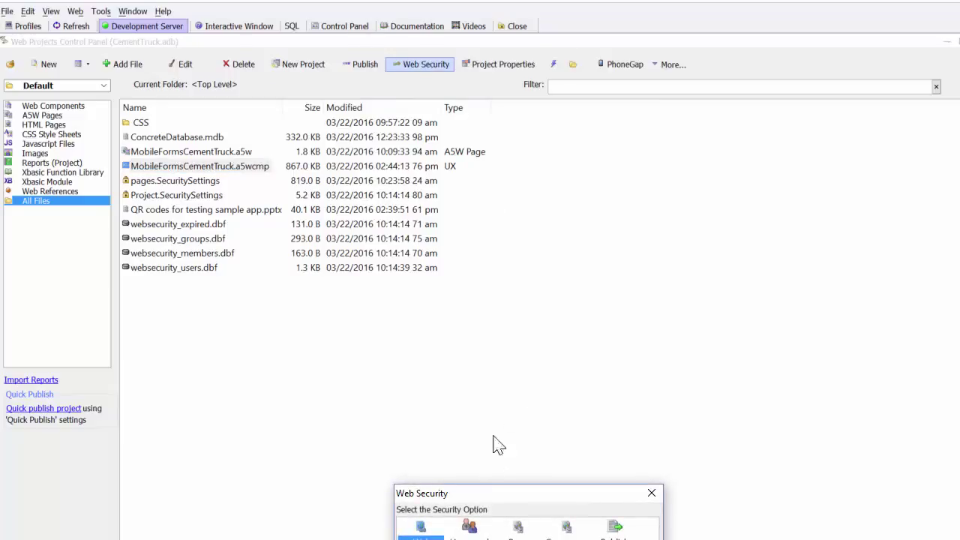
{"action": "left_click_drag", "start_coordinate": [515, 495], "coordinate": [470, 306]}
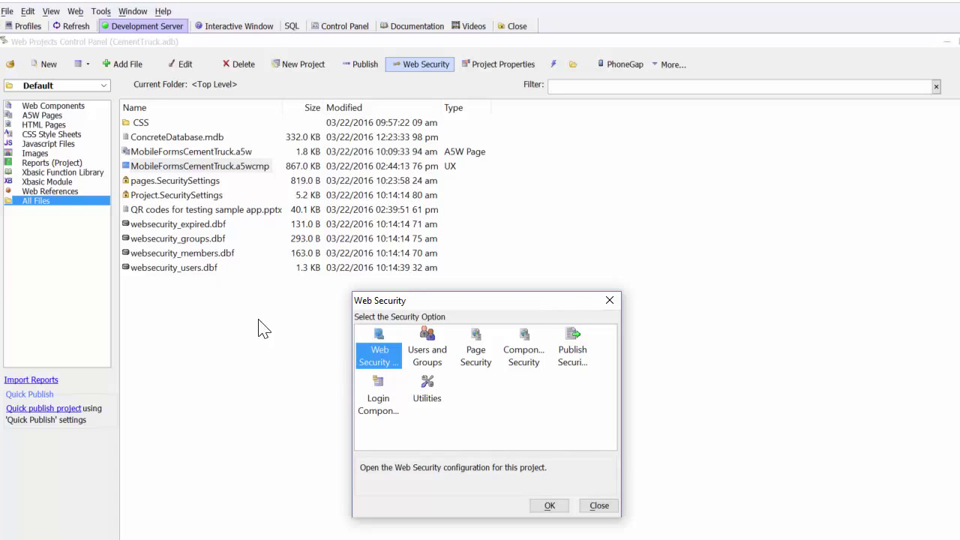
Step: Review the Security Policy, Login Options, User Id and Password, Data Recovery and Customize tabs, then OK
{"action": "left_click", "coordinate": [550, 507]}
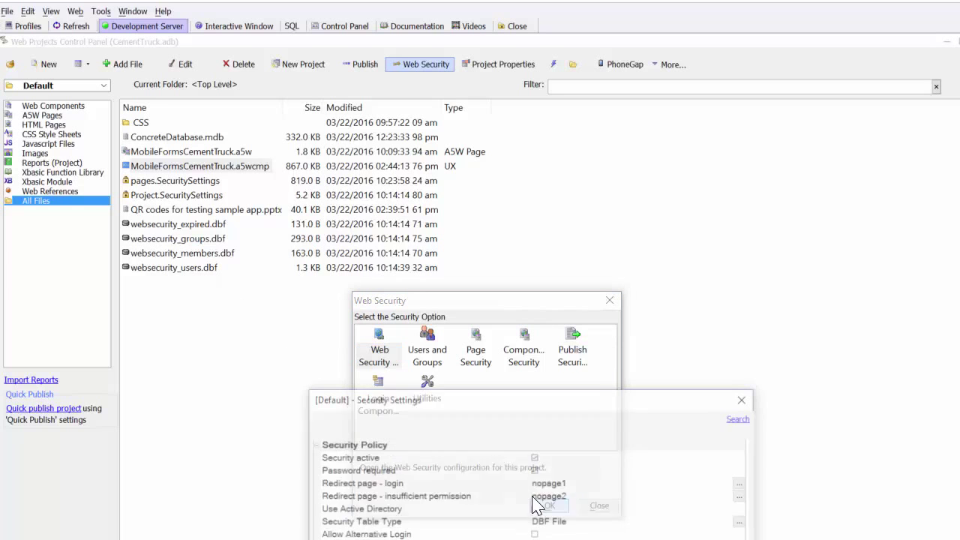
{"action": "left_click_drag", "start_coordinate": [530, 412], "coordinate": [536, 239]}
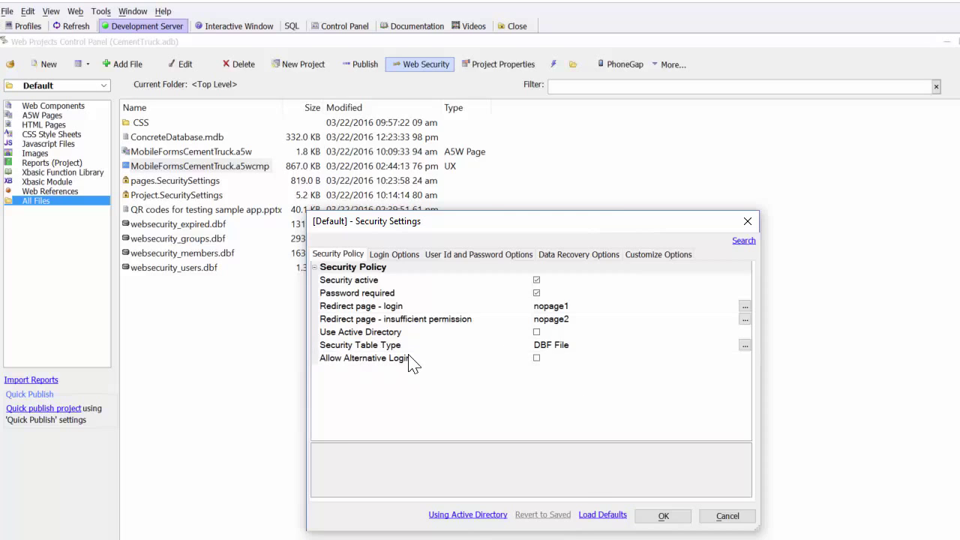
{"action": "left_click", "coordinate": [409, 255]}
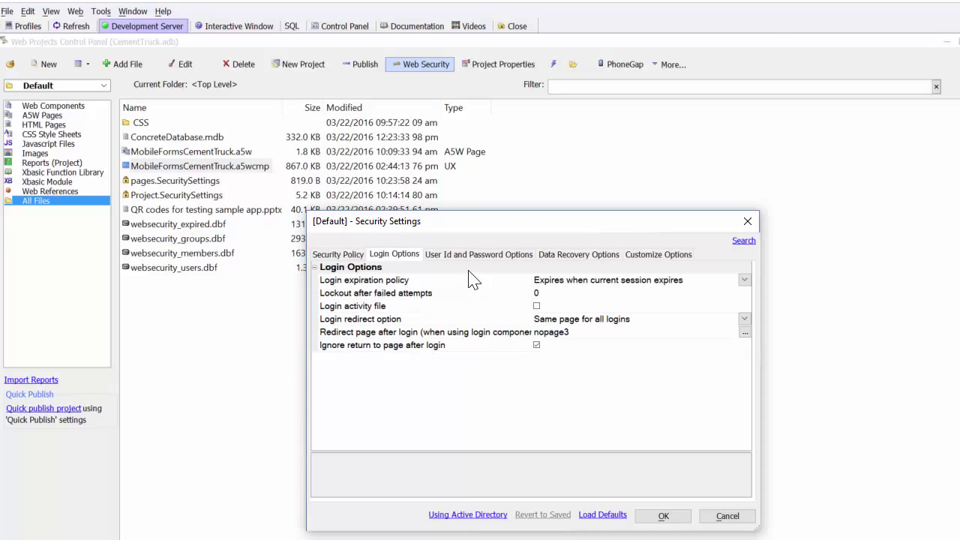
{"action": "left_click", "coordinate": [455, 256]}
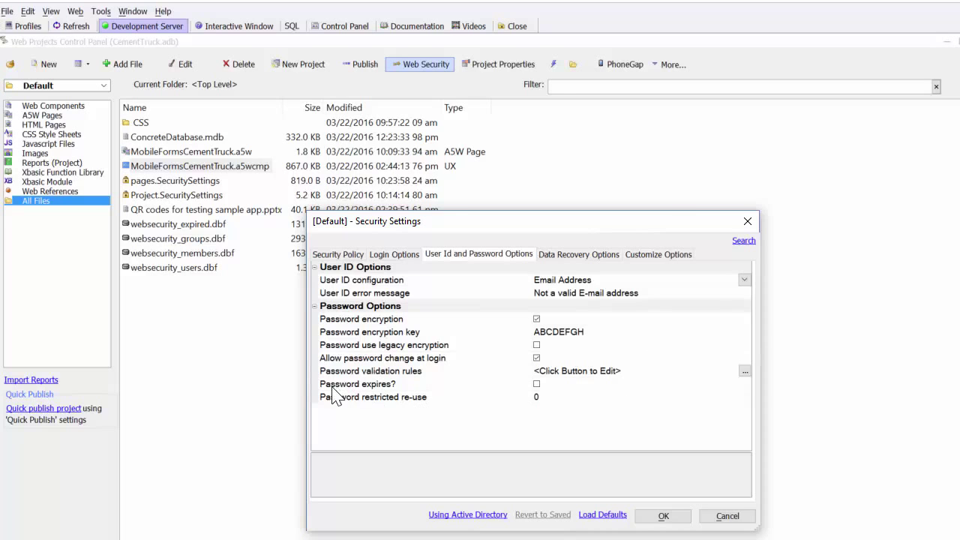
{"action": "left_click", "coordinate": [580, 255]}
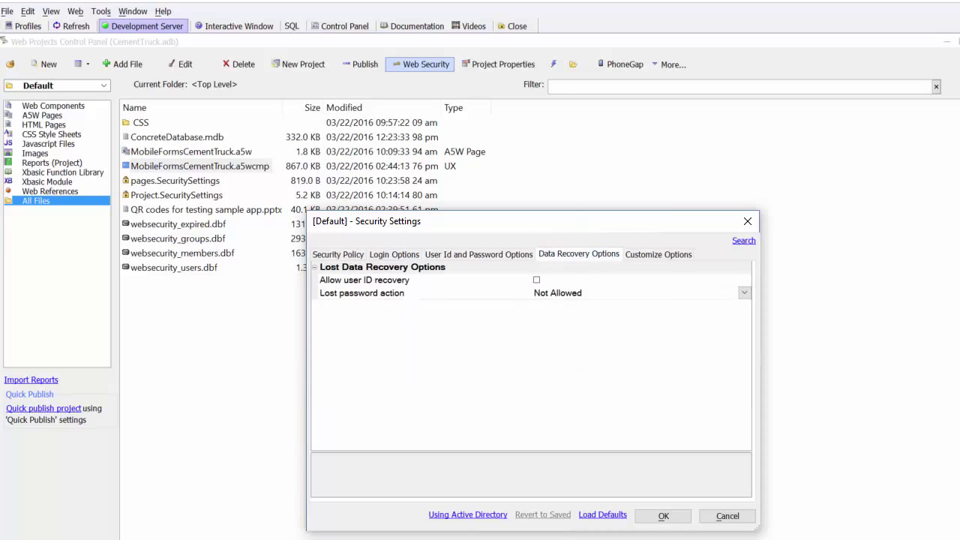
{"action": "left_click", "coordinate": [664, 255]}
{"action": "left_click", "coordinate": [336, 254]}
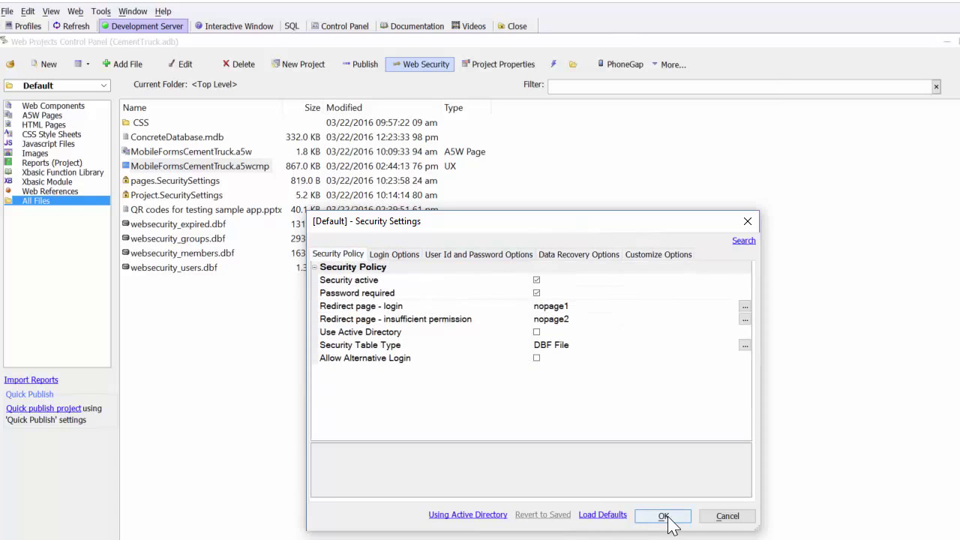
{"action": "left_click", "coordinate": [670, 521]}
{"action": "double_click", "coordinate": [428, 350]}
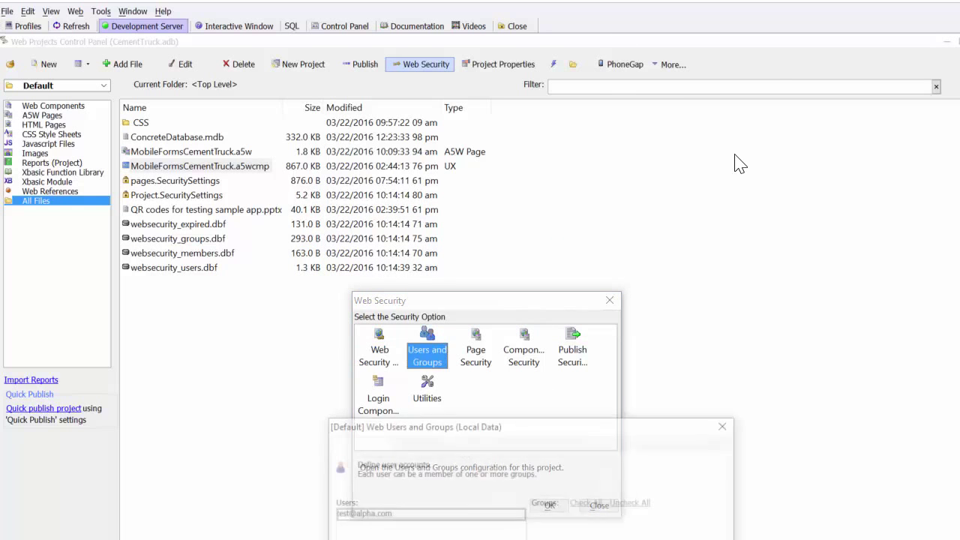
{"action": "left_click_drag", "start_coordinate": [517, 423], "coordinate": [523, 209]}
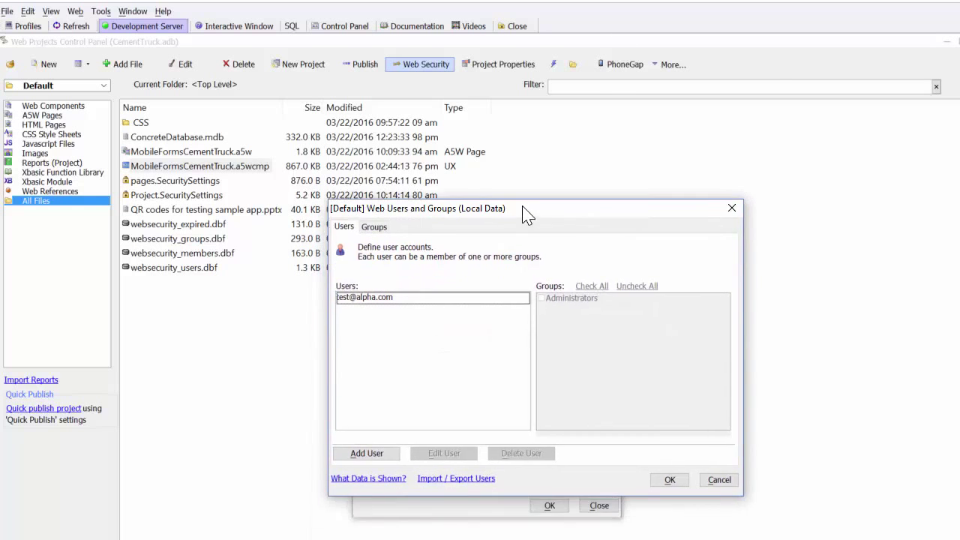
{"action": "left_click", "coordinate": [416, 300]}
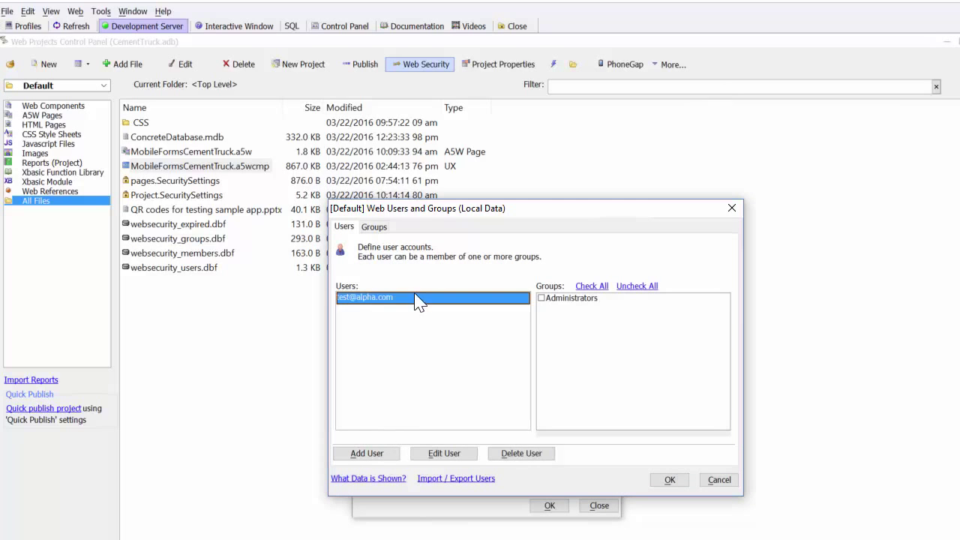
{"action": "left_click", "coordinate": [452, 454]}
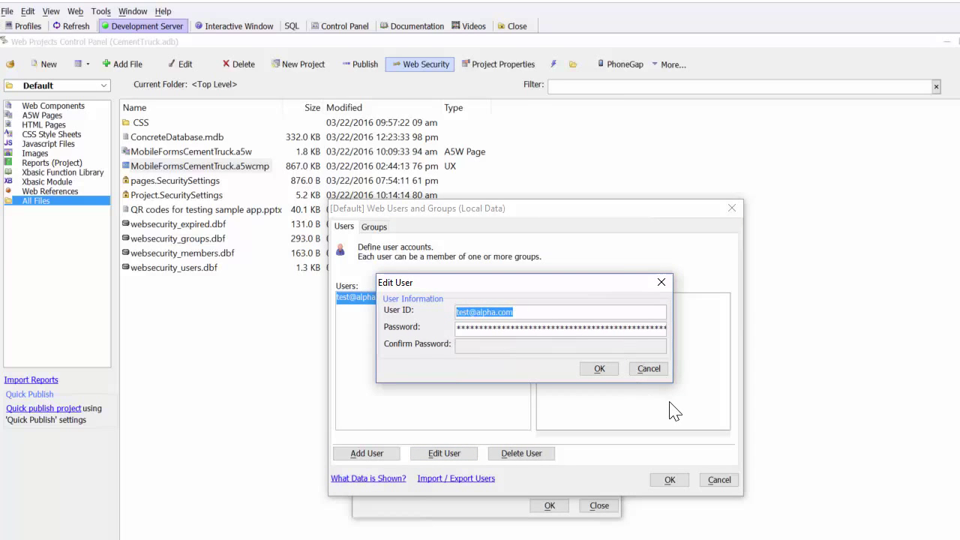
{"action": "left_click", "coordinate": [648, 369]}
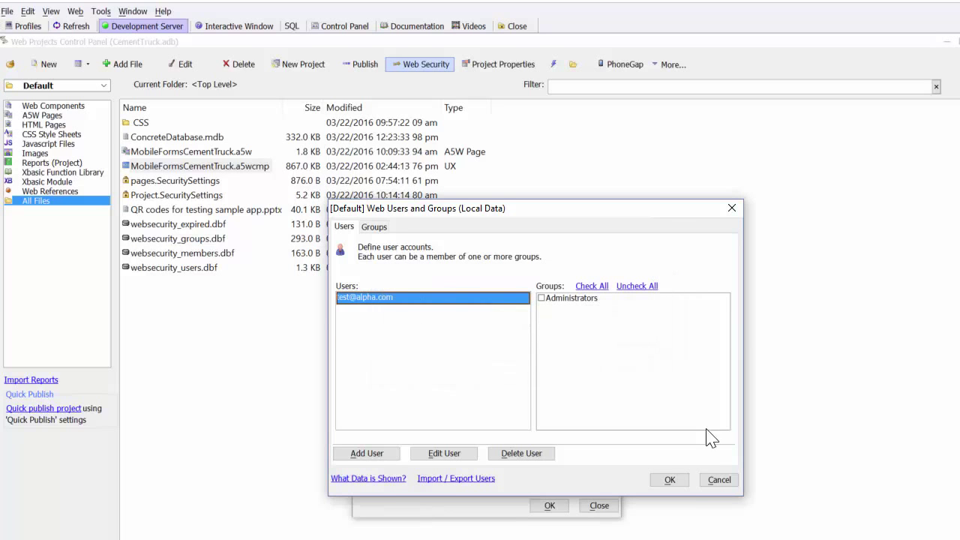
{"action": "left_click", "coordinate": [719, 480]}
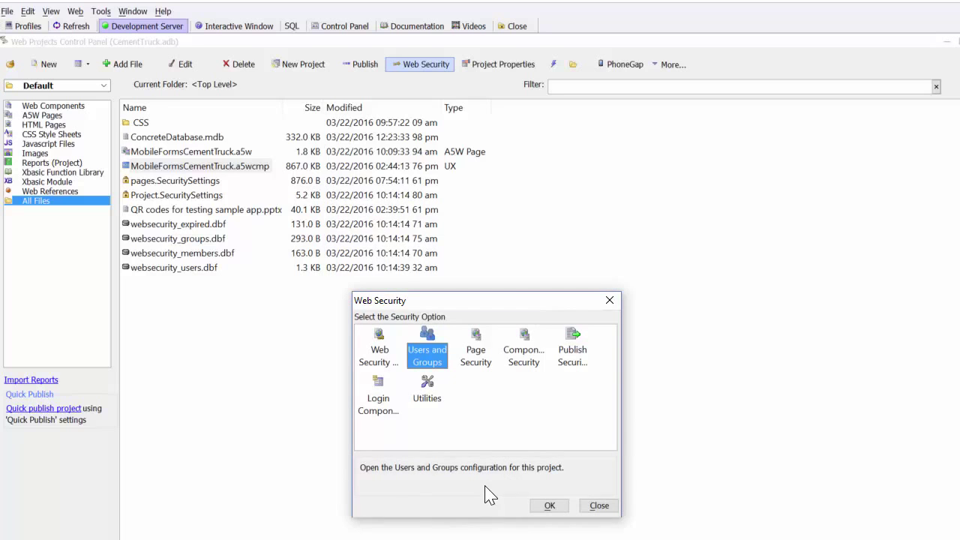
Step: Check the page permissions to confirm MobileFormsCementTruck.a5w is Always Allowed
{"action": "double_click", "coordinate": [473, 339]}
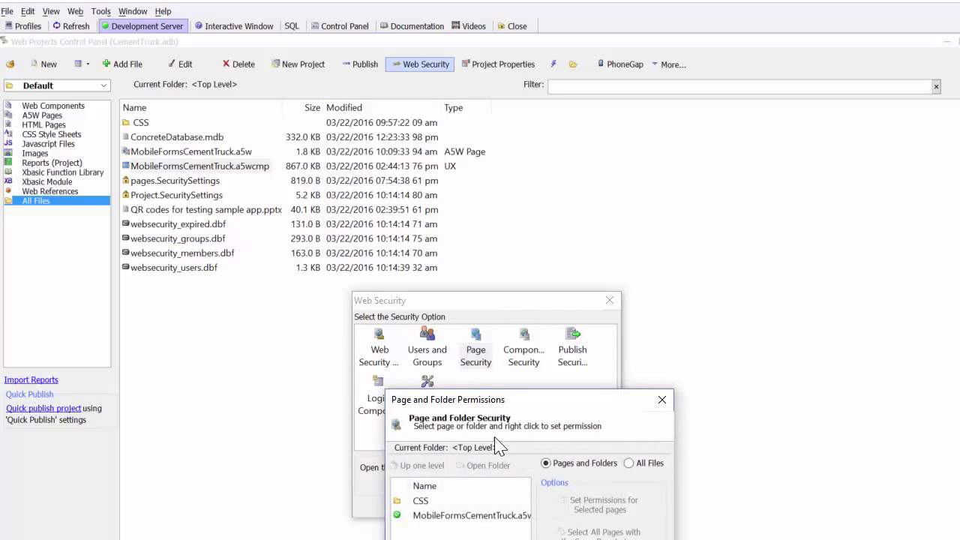
{"action": "left_click", "coordinate": [465, 516]}
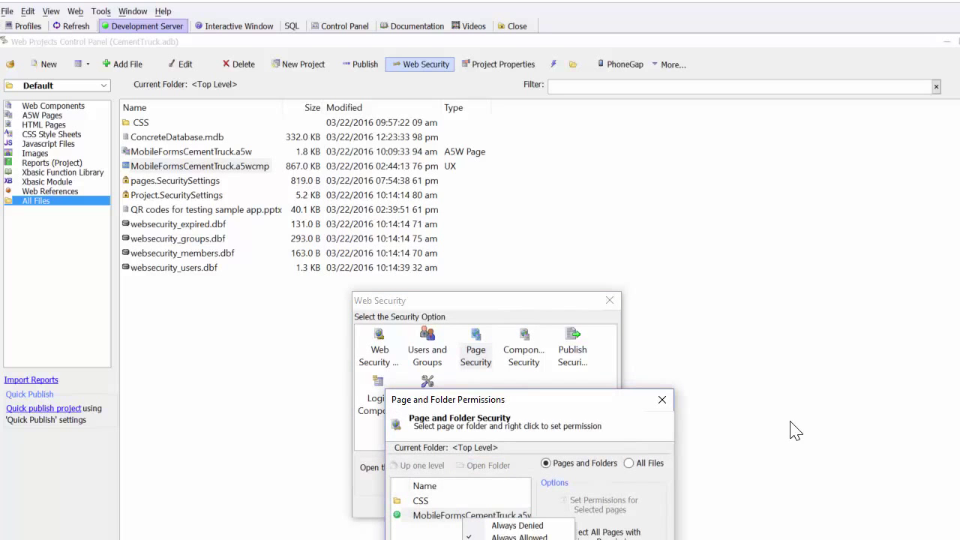
{"action": "key", "text": "Escape"}
{"action": "key", "text": "Escape"}
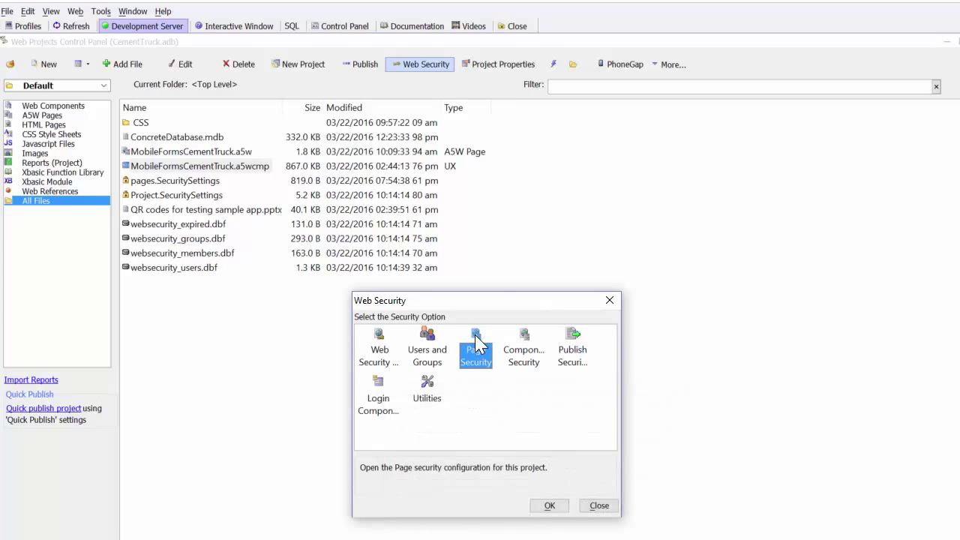
{"action": "left_click_drag", "start_coordinate": [485, 306], "coordinate": [476, 160]}
{"action": "double_click", "coordinate": [470, 204]}
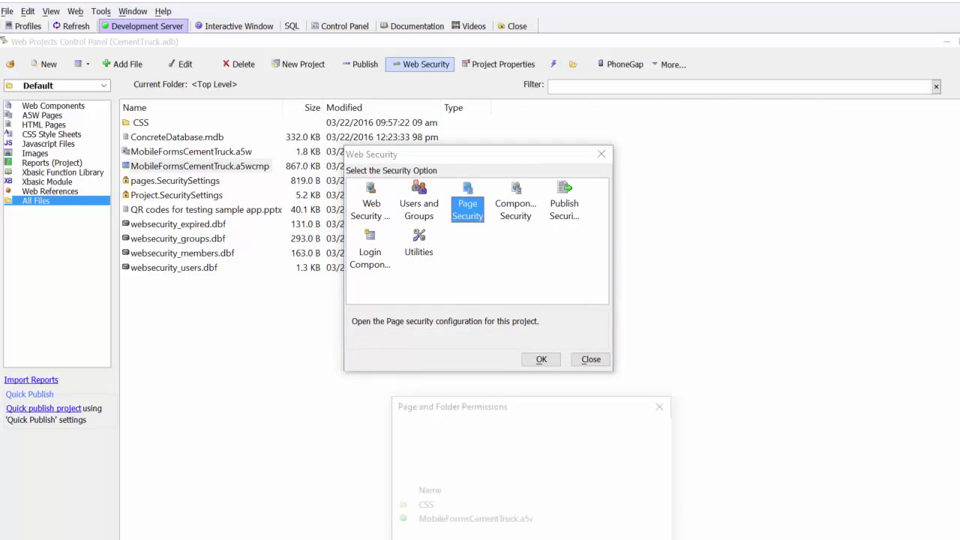
{"action": "left_click_drag", "start_coordinate": [488, 404], "coordinate": [458, 205]}
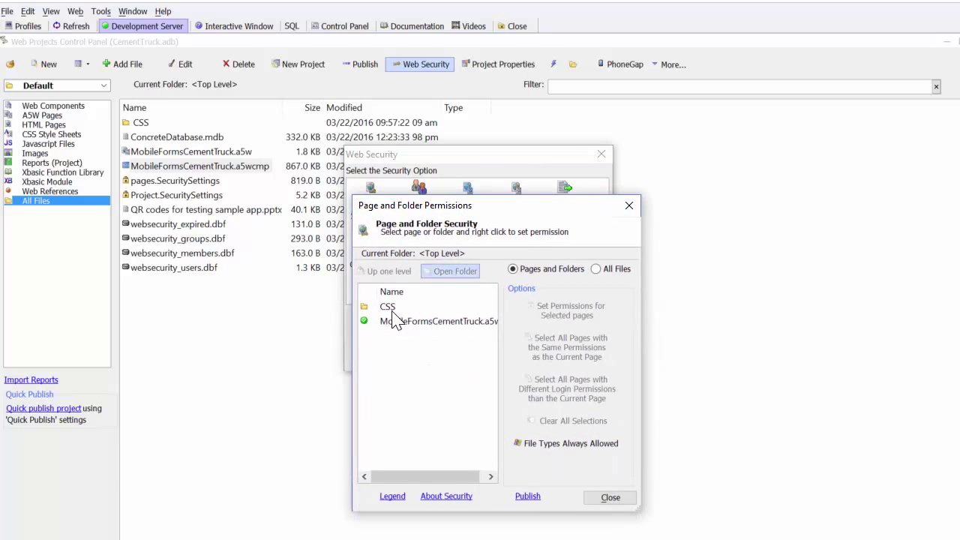
{"action": "left_click", "coordinate": [405, 323]}
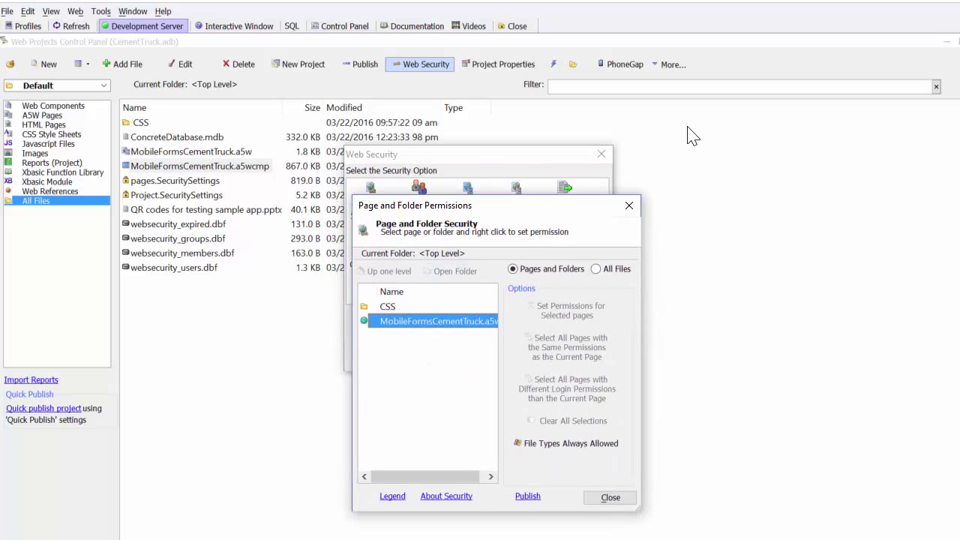
{"action": "right_click", "coordinate": [405, 325]}
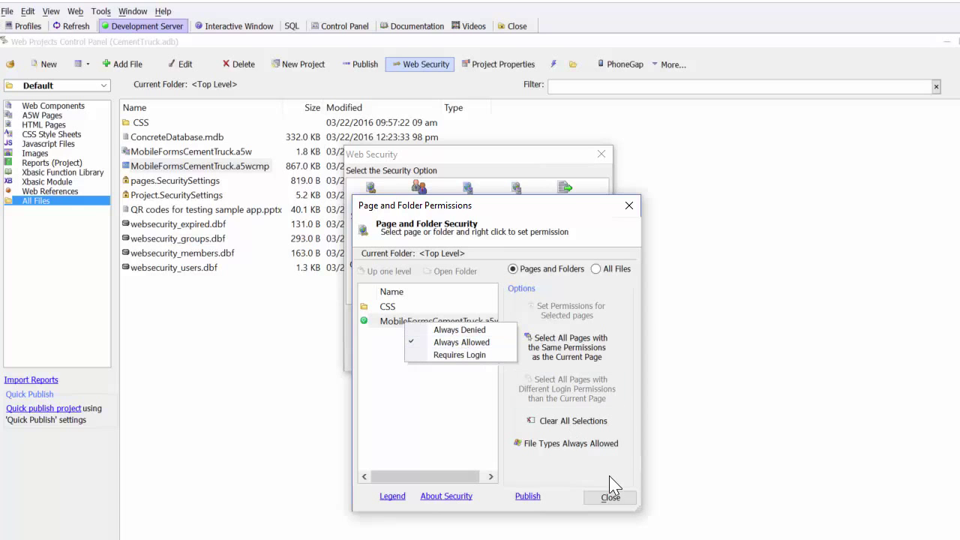
{"action": "left_click", "coordinate": [611, 497]}
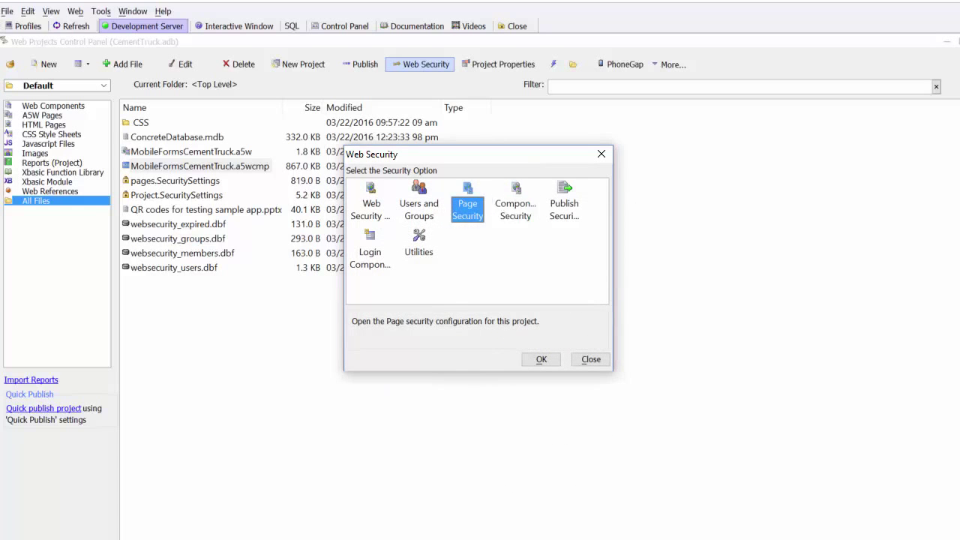
Step: Open Component Permissions and confirm the MobileFormsCementTruck.a5wcmp UX component is Always Allowed
{"action": "left_click", "coordinate": [515, 196]}
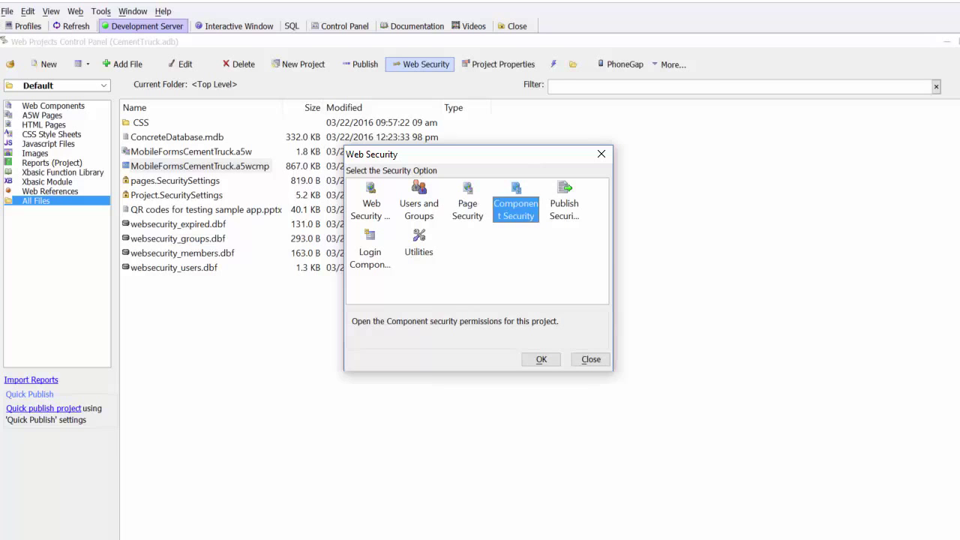
{"action": "double_click", "coordinate": [515, 222]}
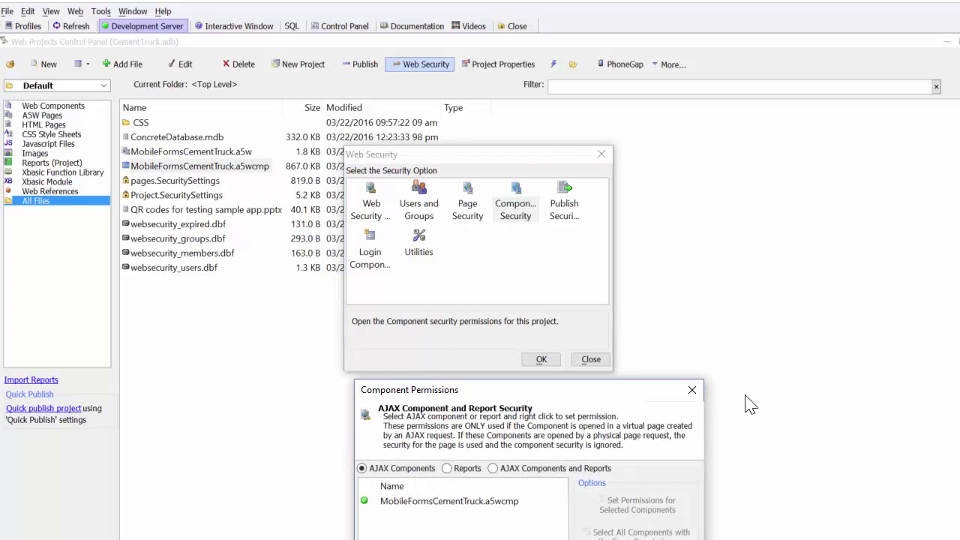
{"action": "left_click", "coordinate": [437, 501]}
{"action": "right_click", "coordinate": [437, 502]}
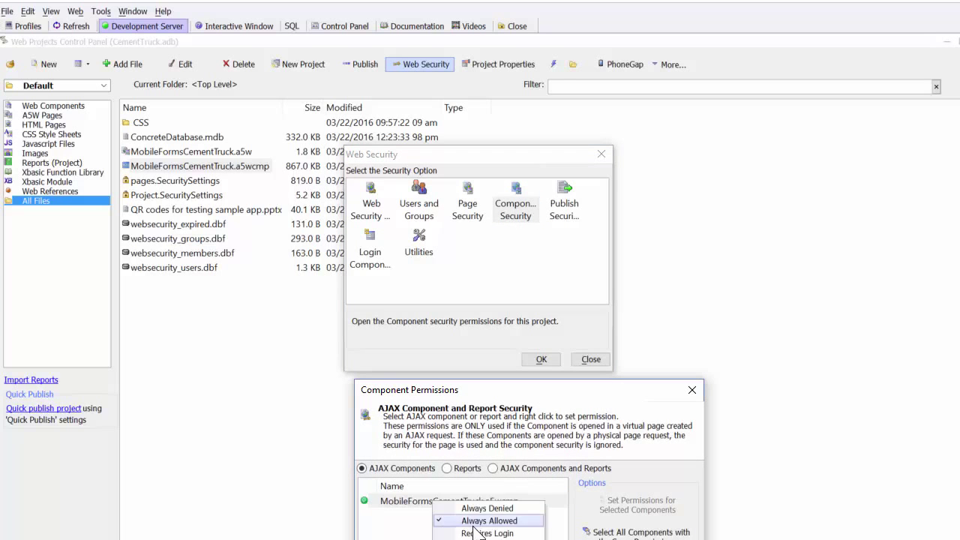
{"action": "key", "text": "Escape"}
{"action": "key", "text": "Escape"}
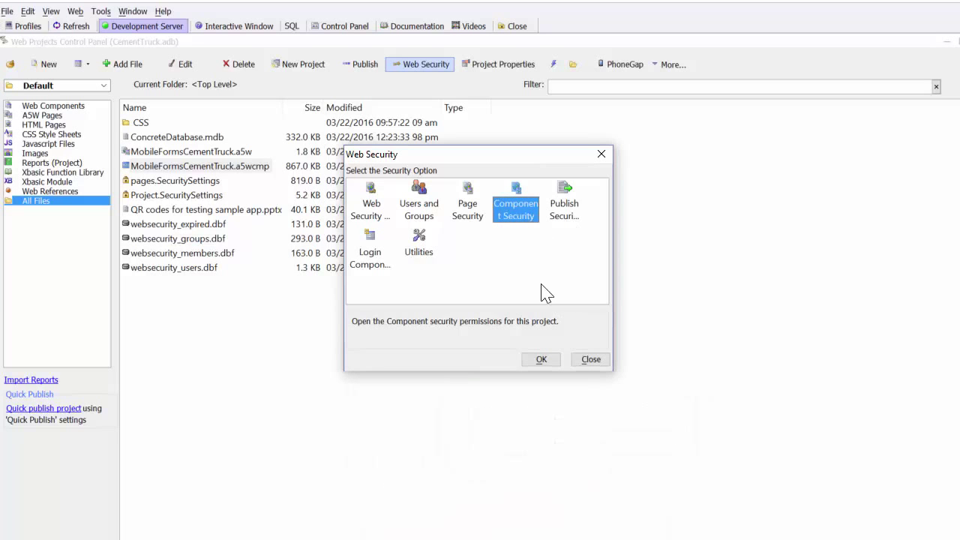
Step: Review the Publish Security Files options, then close the Web Security dialog
{"action": "double_click", "coordinate": [566, 212]}
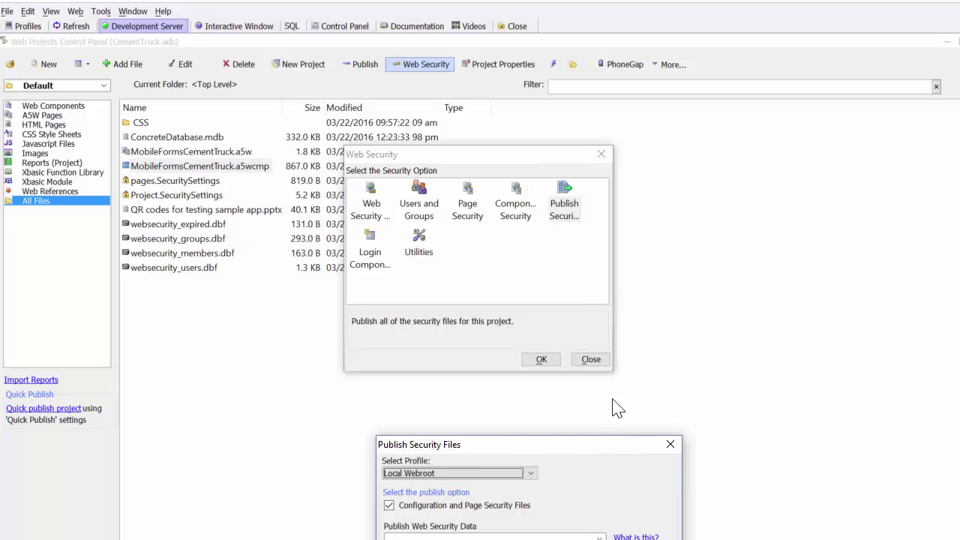
{"action": "left_click", "coordinate": [671, 444]}
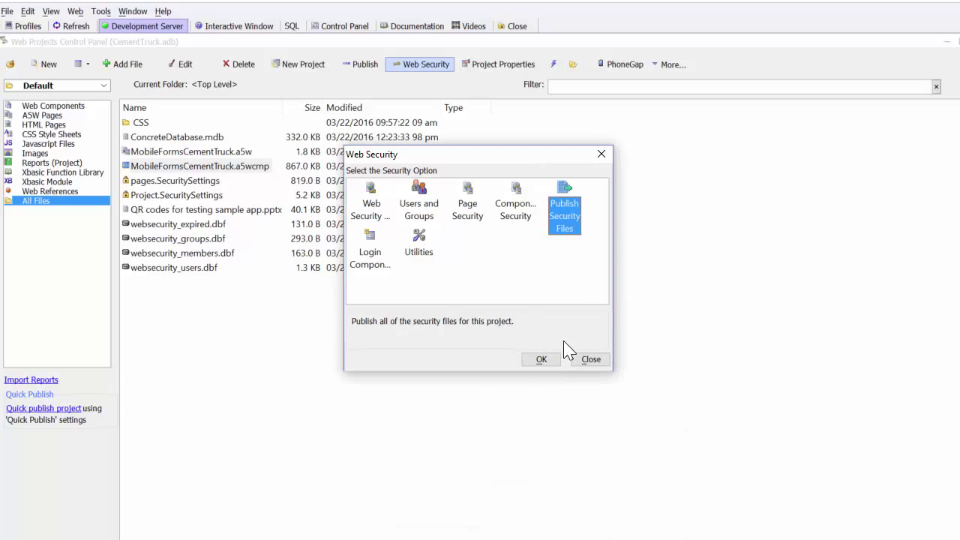
{"action": "left_click", "coordinate": [543, 360]}
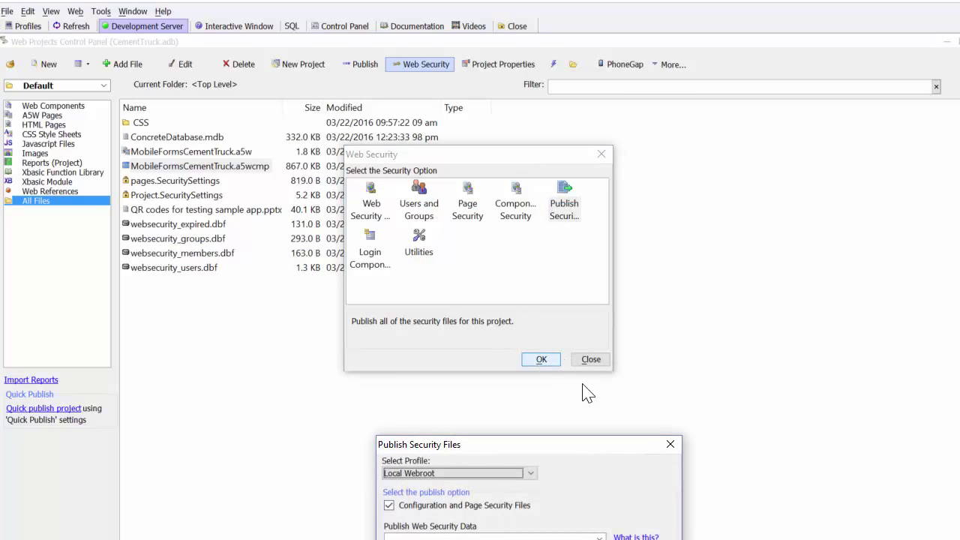
{"action": "left_click", "coordinate": [671, 446]}
{"action": "left_click", "coordinate": [592, 362]}
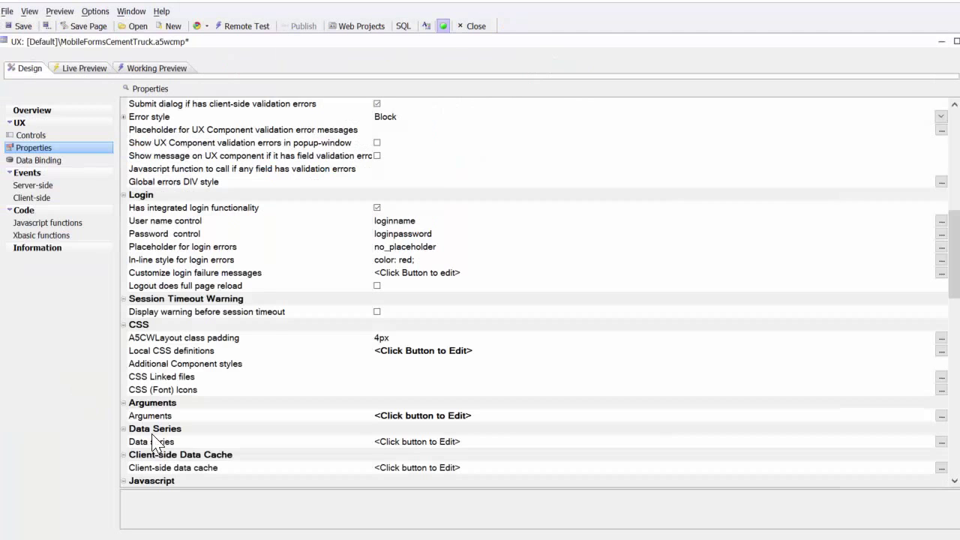
Step: From the UX component's Controls, run a Full Preview in Live Preview with F5
{"action": "left_click", "coordinate": [65, 139]}
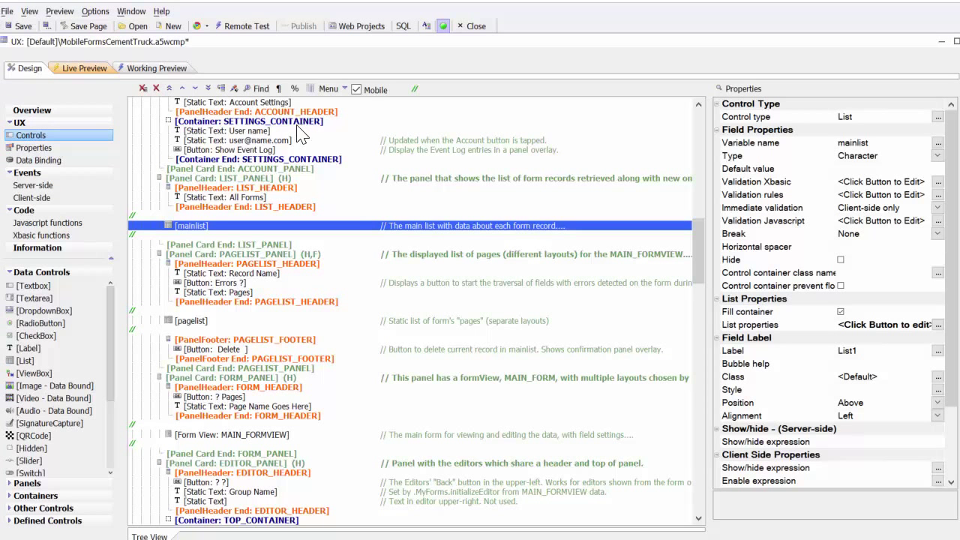
{"action": "key", "text": "F5"}
{"action": "left_click", "coordinate": [300, 92]}
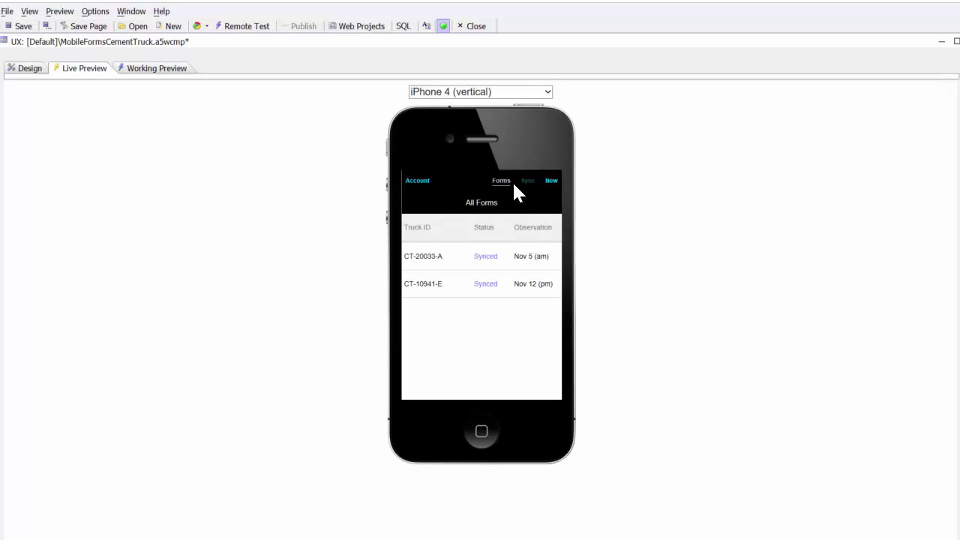
Step: Log out of the previewed app via Account, Logout, and Confirm logout
{"action": "left_click", "coordinate": [414, 181]}
{"action": "left_click", "coordinate": [550, 203]}
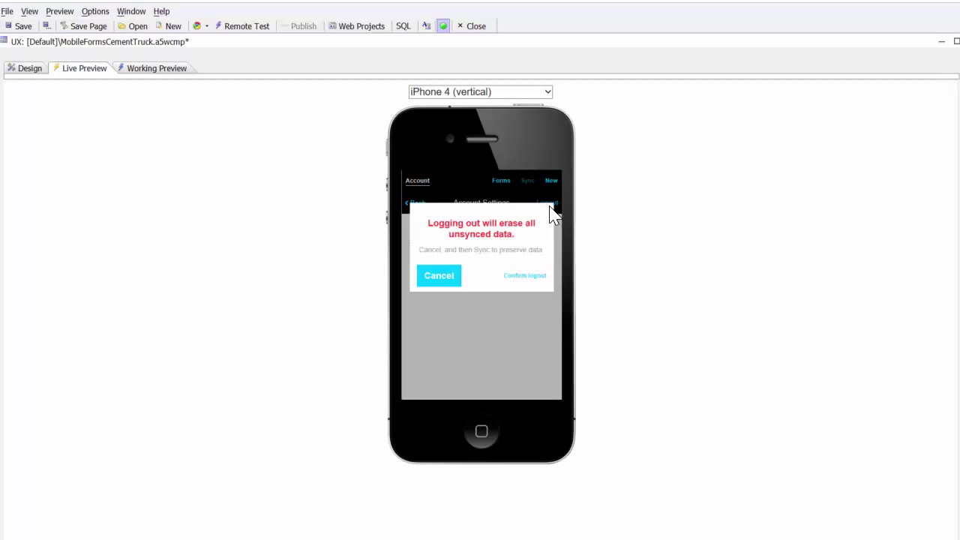
{"action": "left_click", "coordinate": [524, 275]}
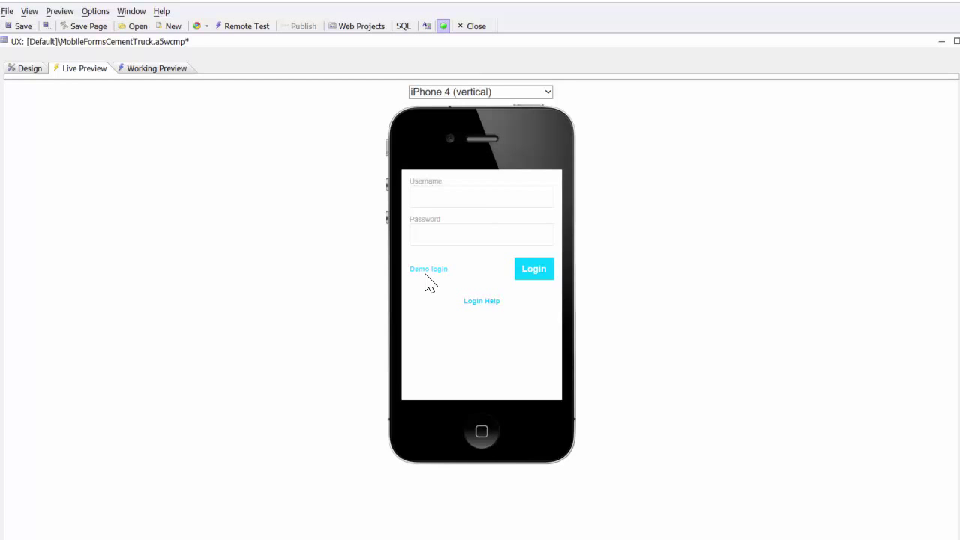
Step: Enter the user's e-mail and password on the login screen and submit
{"action": "left_click", "coordinate": [449, 193]}
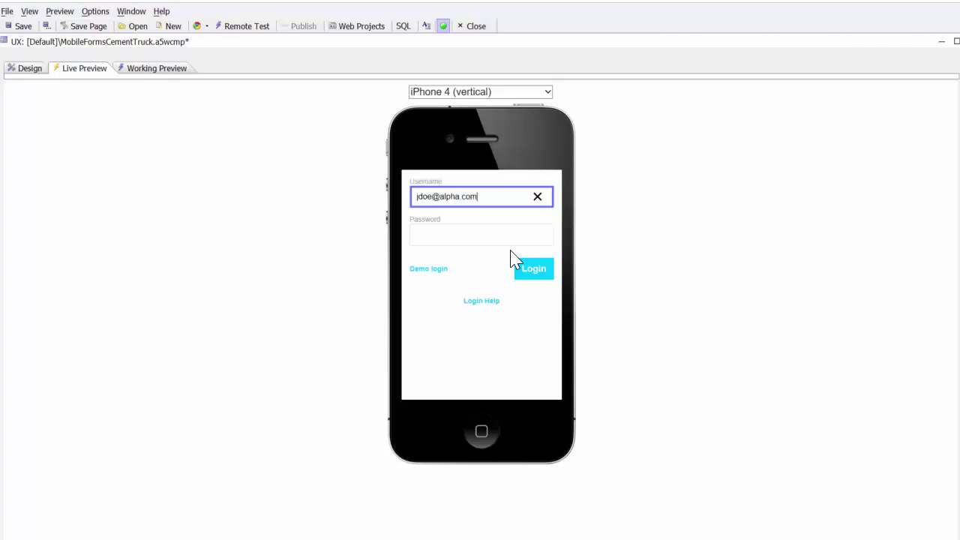
{"action": "key", "text": "Tab"}
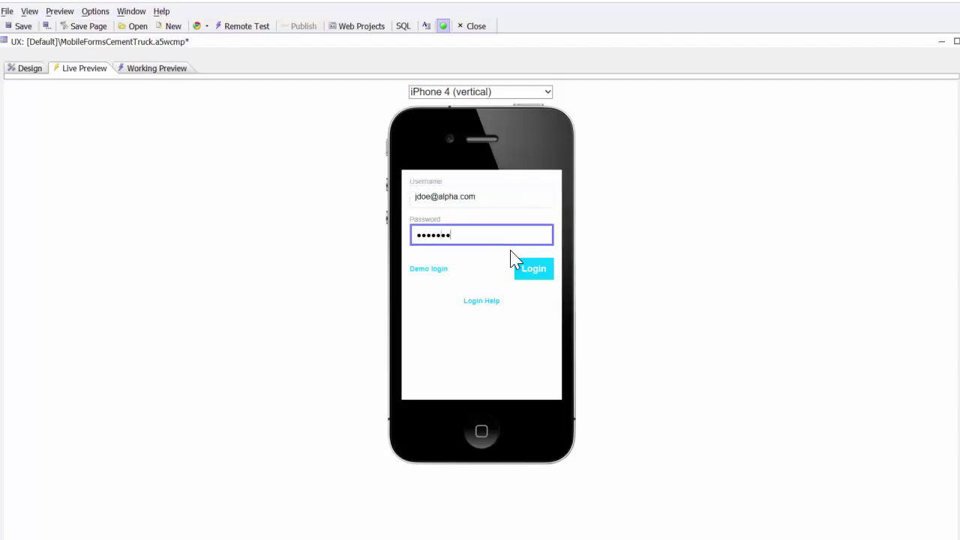
{"action": "left_click", "coordinate": [530, 273]}
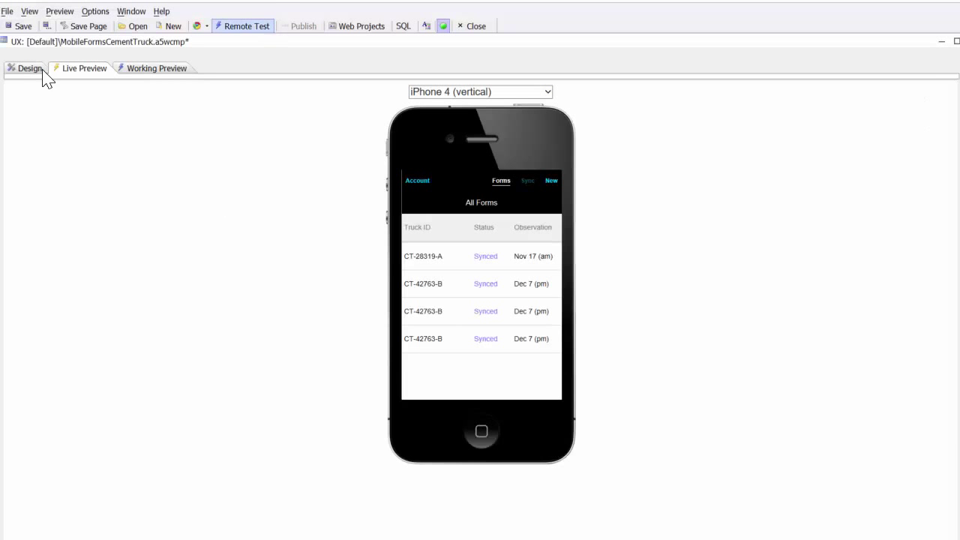
Step: Return to the UX component's Design view in Alpha Anywhere
{"action": "left_click", "coordinate": [25, 69]}
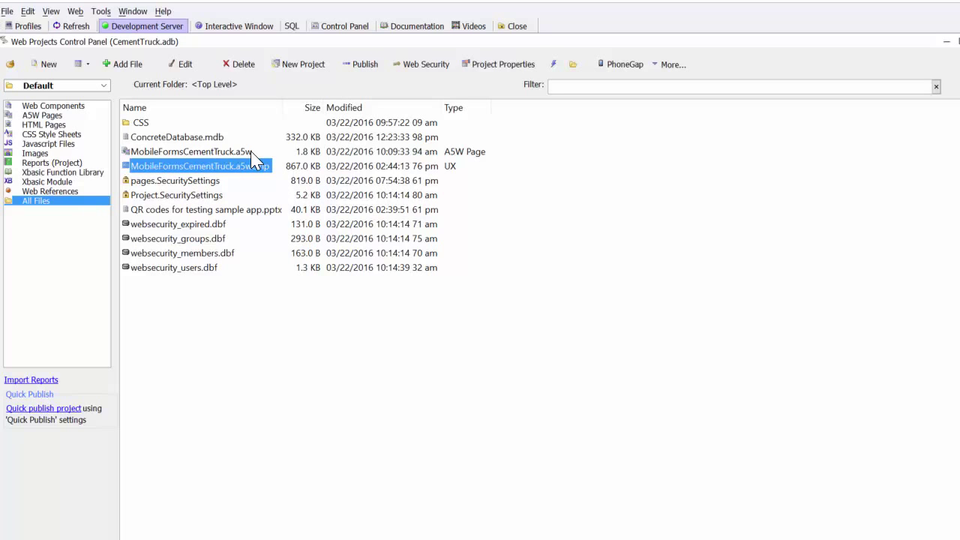
{"action": "left_click", "coordinate": [137, 153]}
{"action": "double_click", "coordinate": [137, 152]}
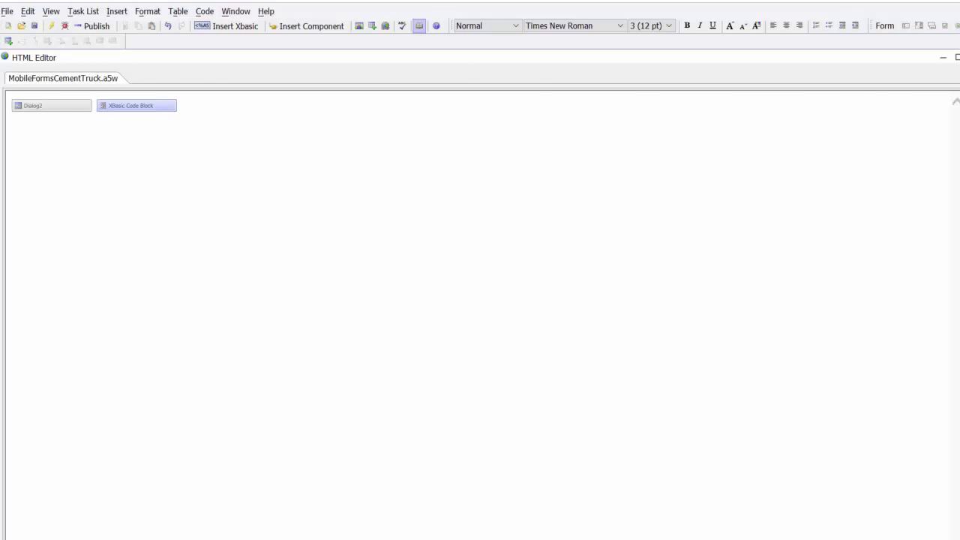
{"action": "left_click", "coordinate": [959, 57]}
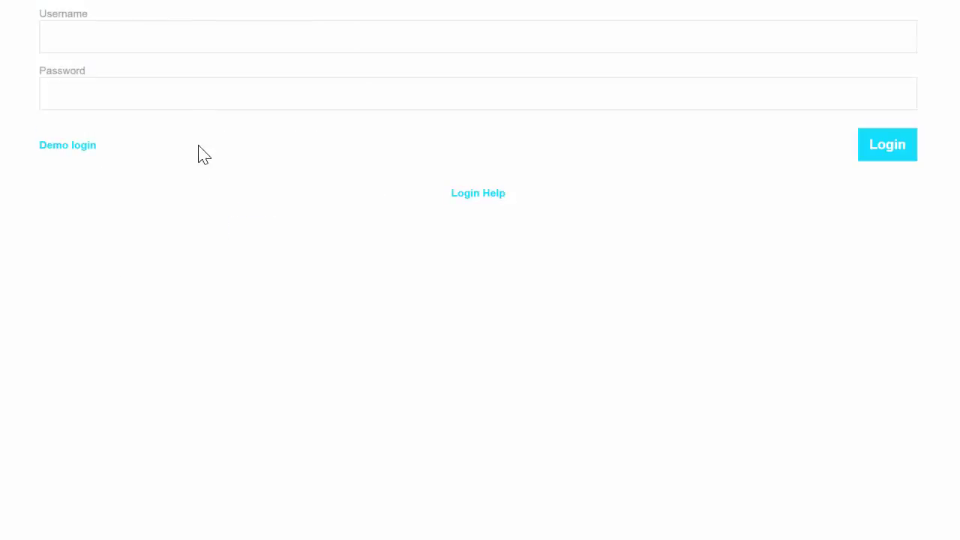
Step: Try logging in with a user's e-mail and password, which fails
{"action": "left_click", "coordinate": [127, 39]}
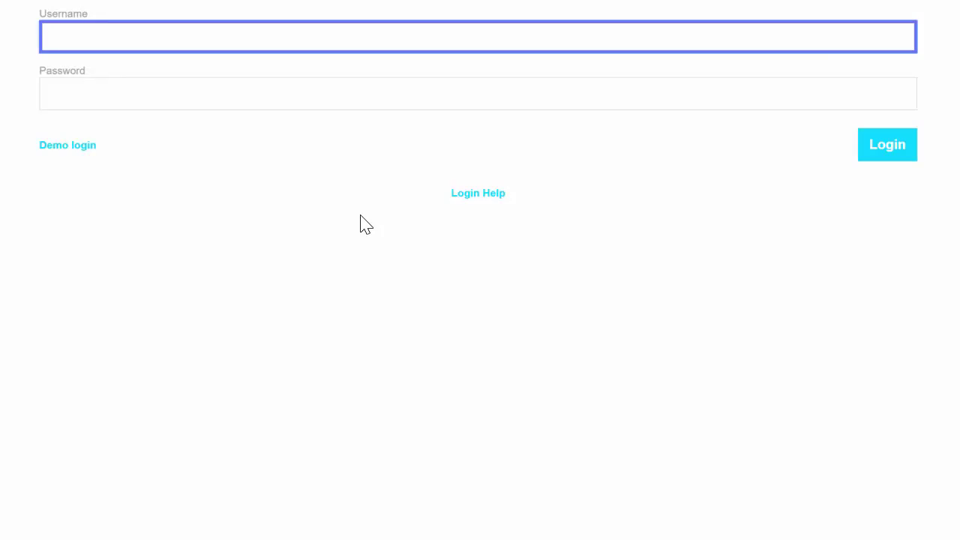
{"action": "type", "text": "jdoe@alpha.com"}
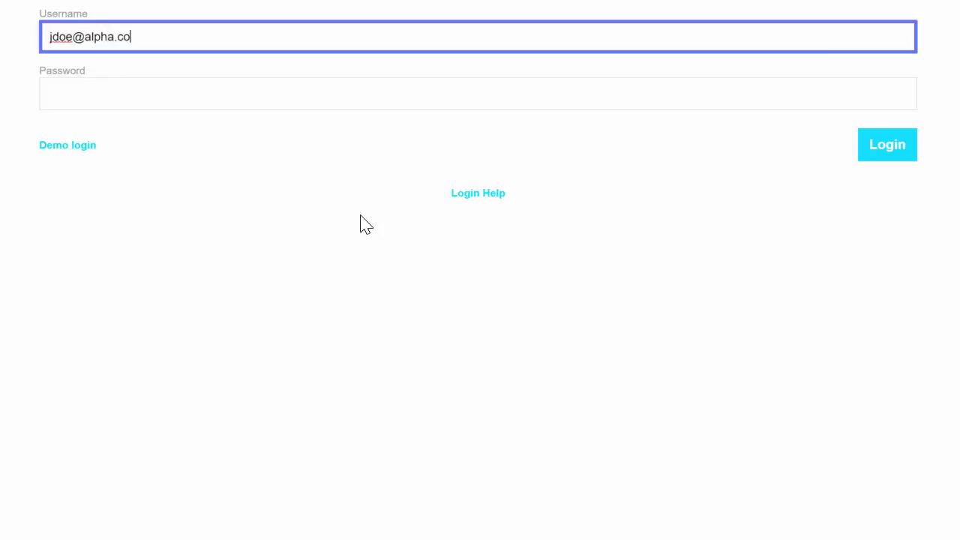
{"action": "key", "text": "Tab"}
{"action": "type", "text": "•••••••••••"}
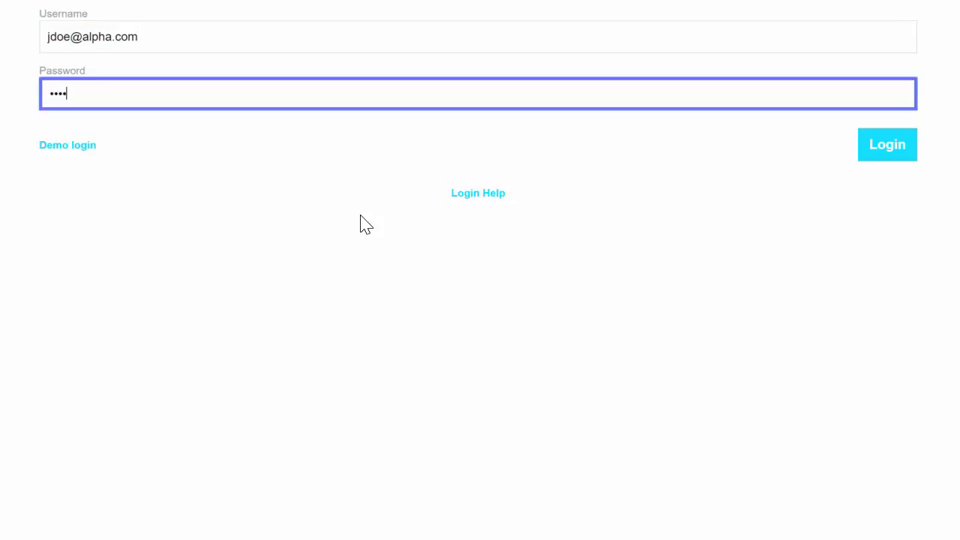
{"action": "type", "text": "•••"}
{"action": "left_click", "coordinate": [898, 141]}
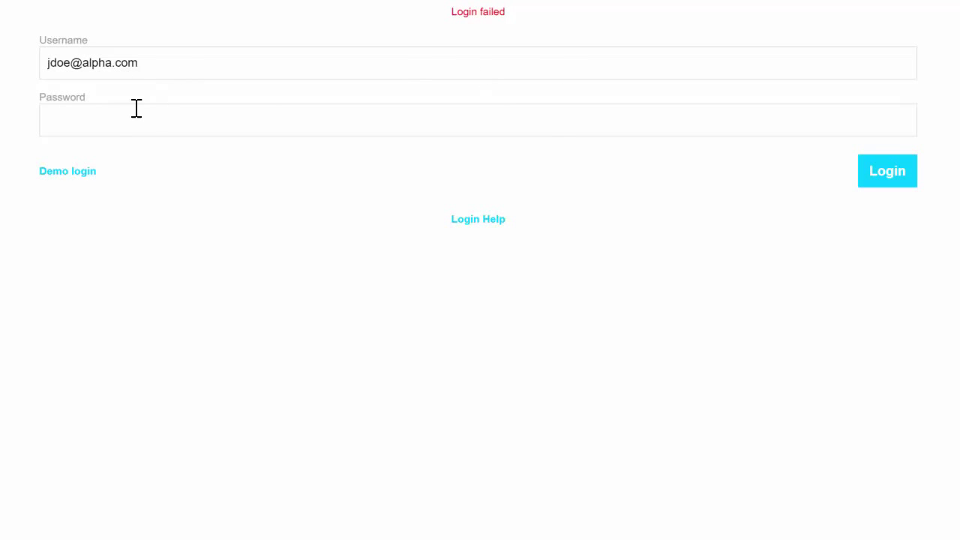
Step: Change the name part of the username, re-enter the password, and log in successfully
{"action": "double_click", "coordinate": [68, 65]}
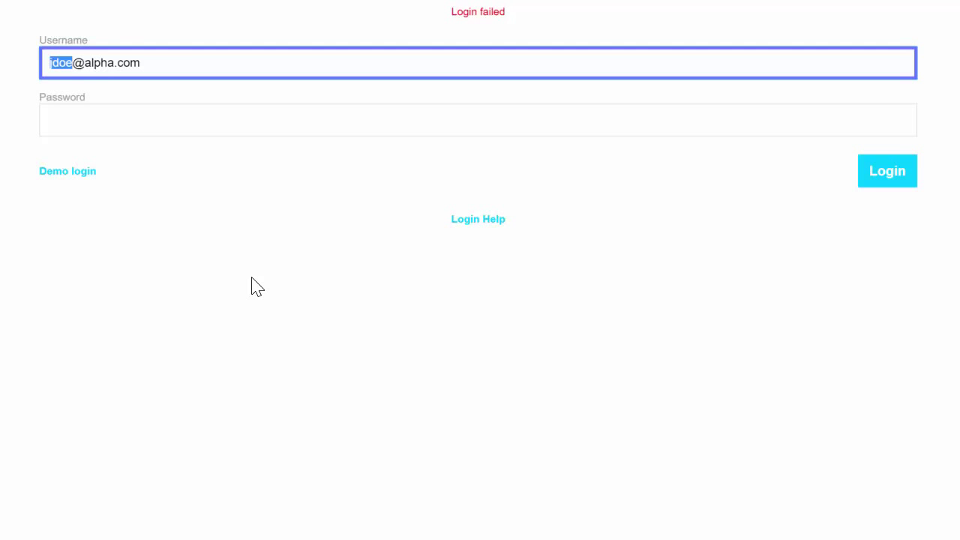
{"action": "type", "text": "test"}
{"action": "left_click", "coordinate": [90, 126]}
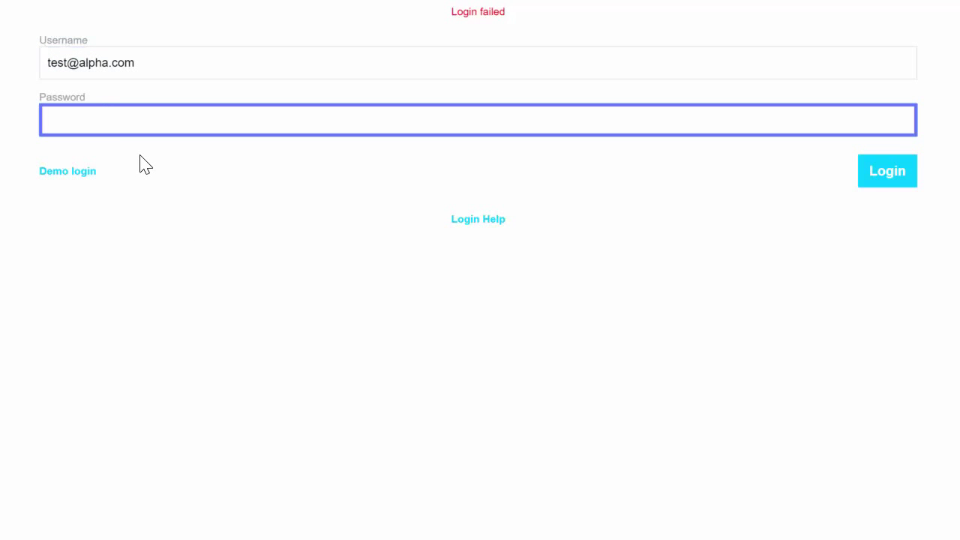
{"action": "type", "text": "secret"}
{"action": "left_click", "coordinate": [885, 180]}
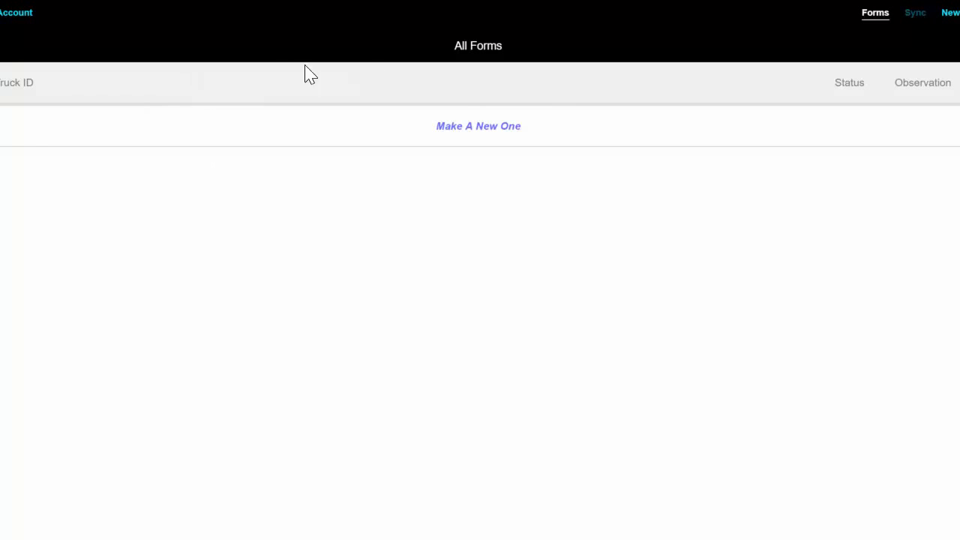
Step: Log out of the app in the browser via Account, Logout, and Confirm logout
{"action": "left_click", "coordinate": [29, 12]}
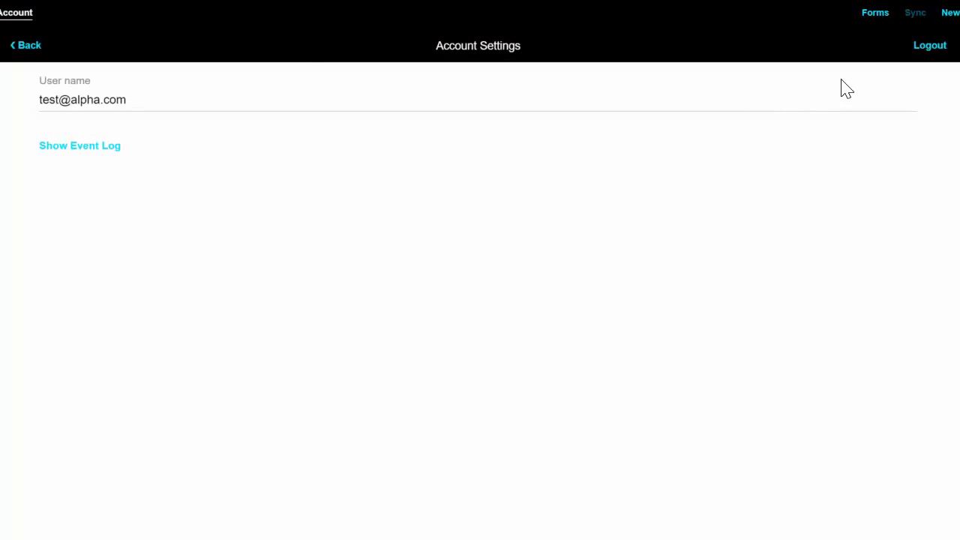
{"action": "left_click", "coordinate": [923, 47]}
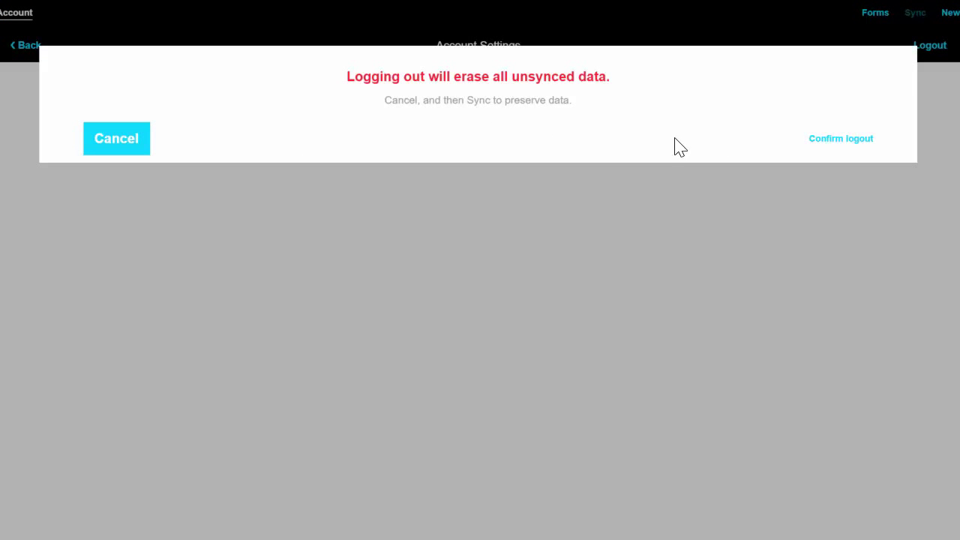
{"action": "left_click", "coordinate": [835, 143]}
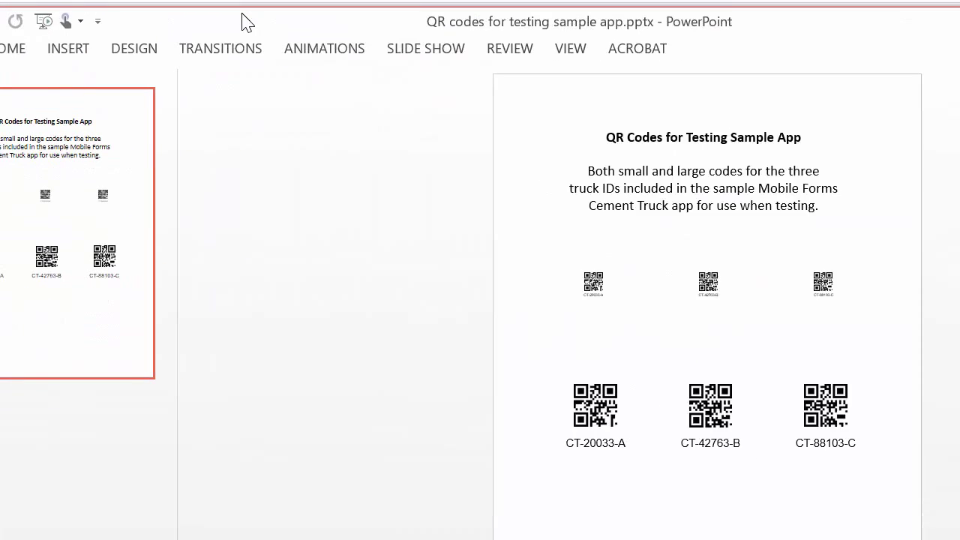
{"action": "left_click_drag", "start_coordinate": [243, 22], "coordinate": [260, 123]}
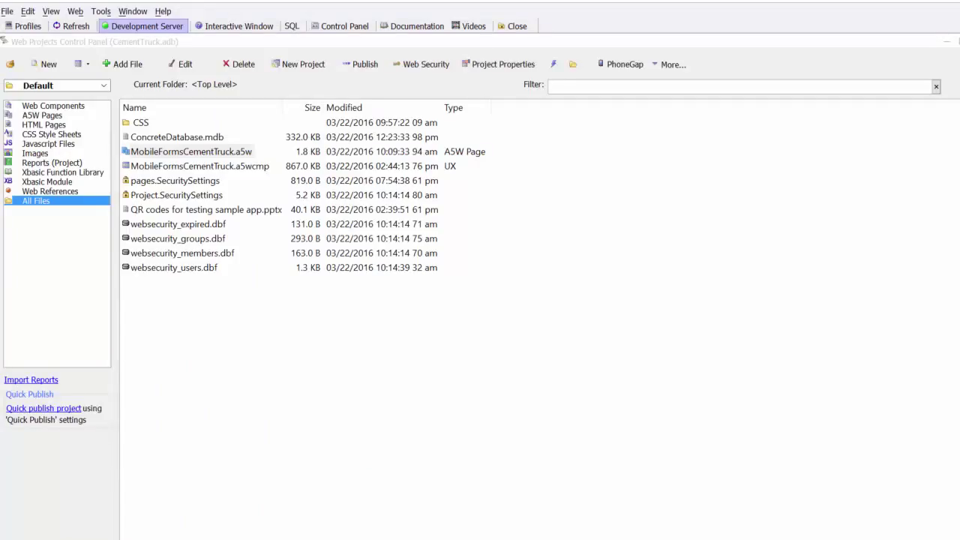